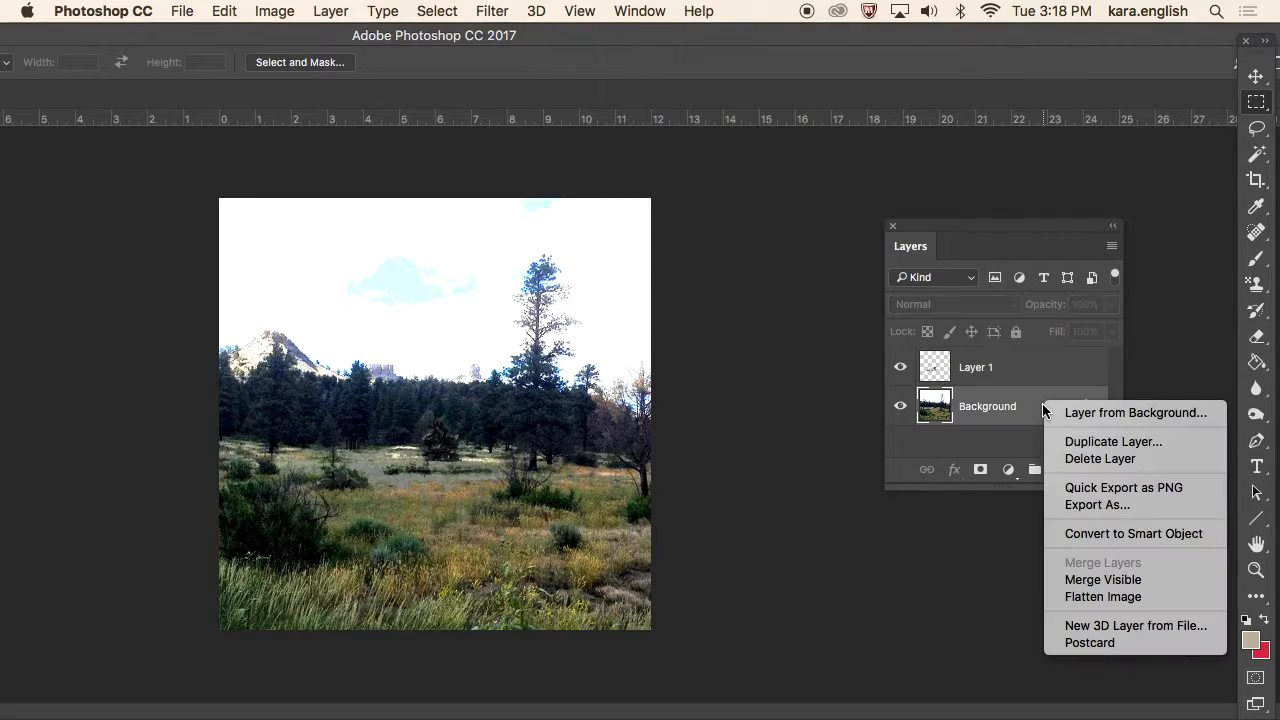
Flatten the image and define it as a pattern named trr2.psd.
click(1100, 597)
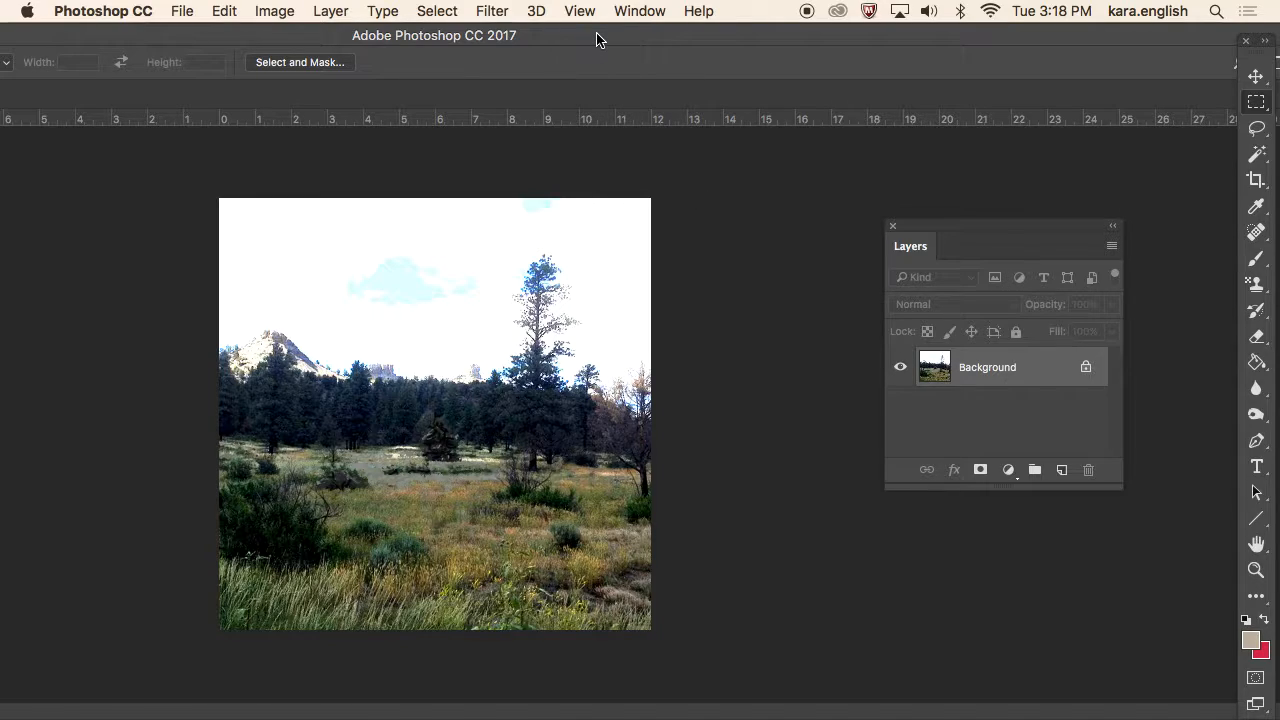
click(234, 12)
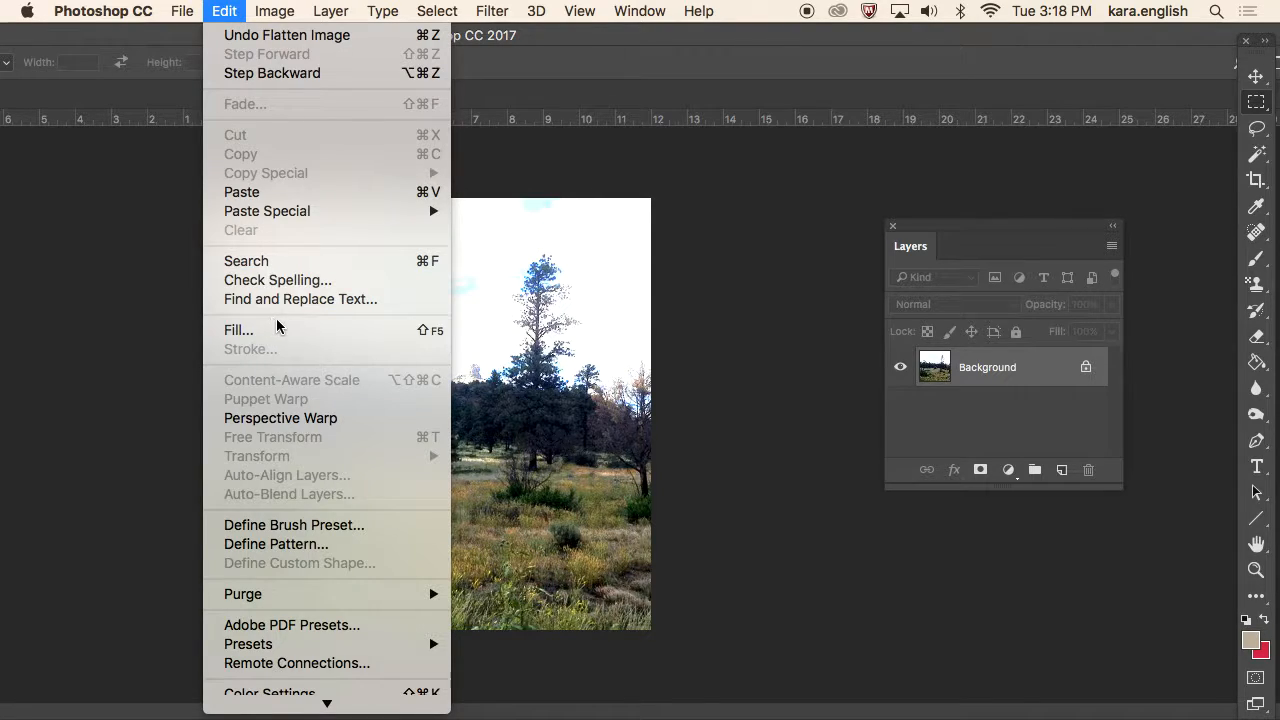
click(277, 546)
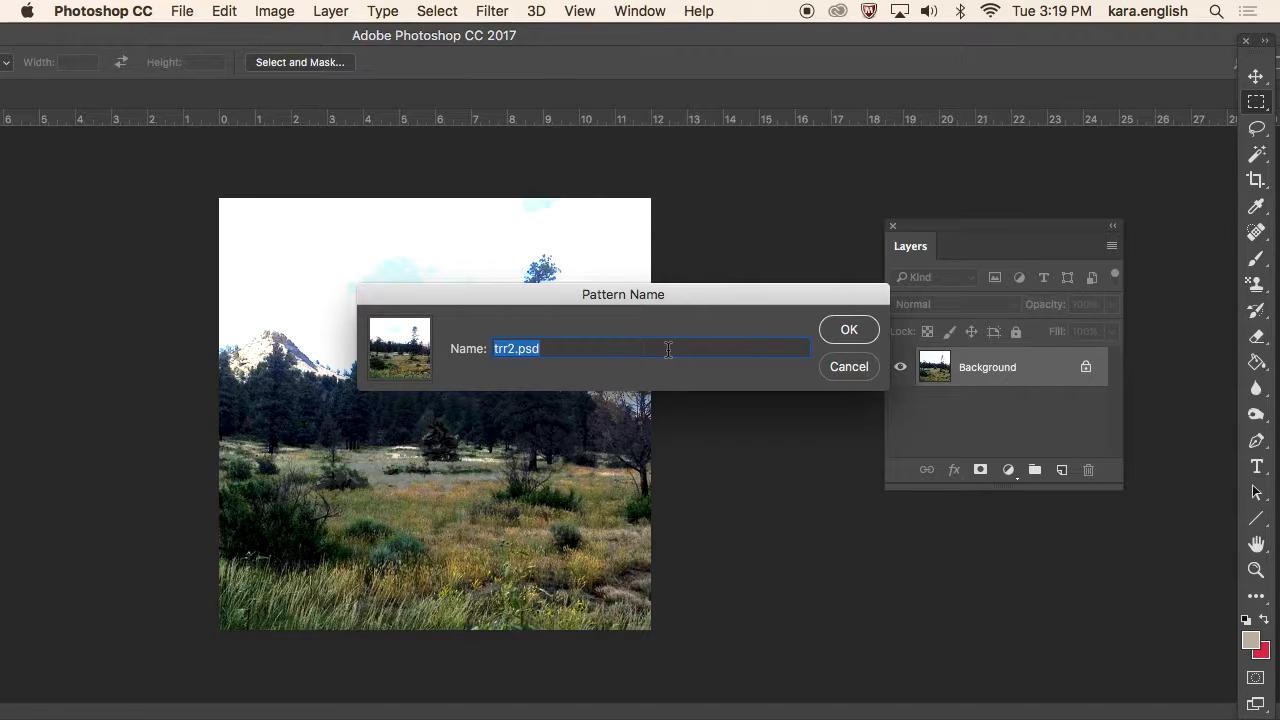
click(847, 332)
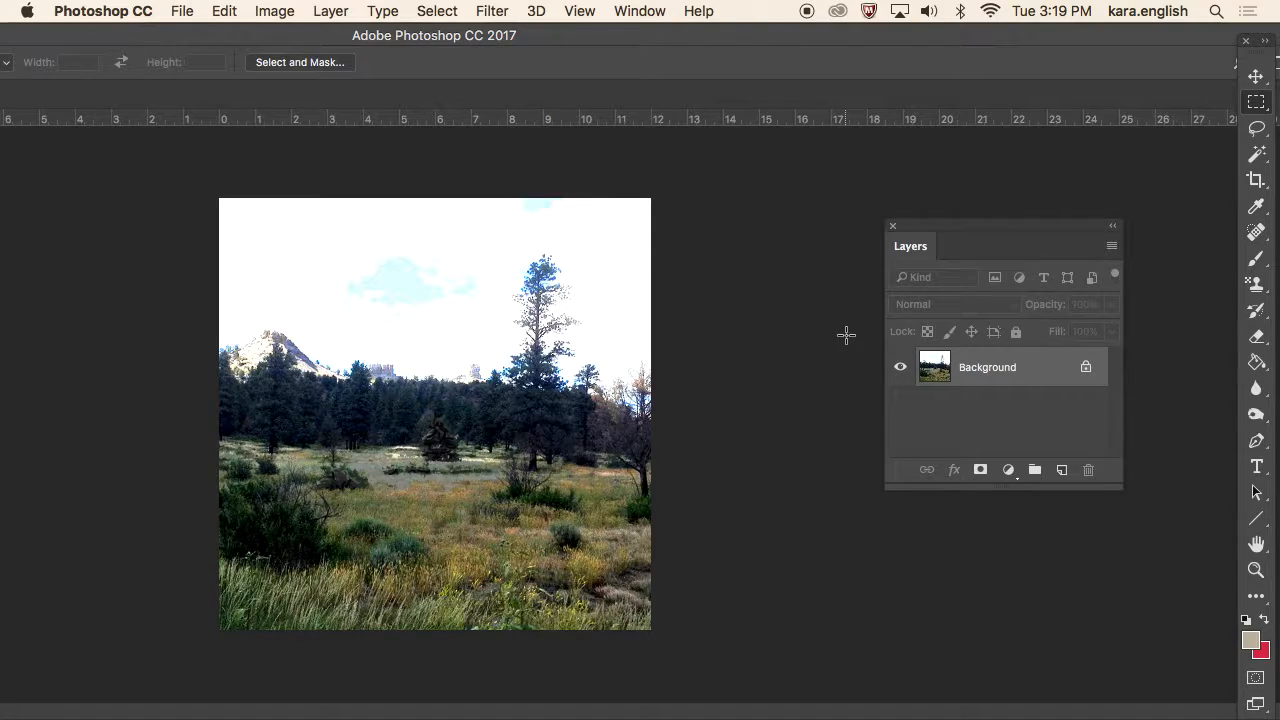
Duplicate the Background layer within the trr2.psd document.
right_click(1027, 374)
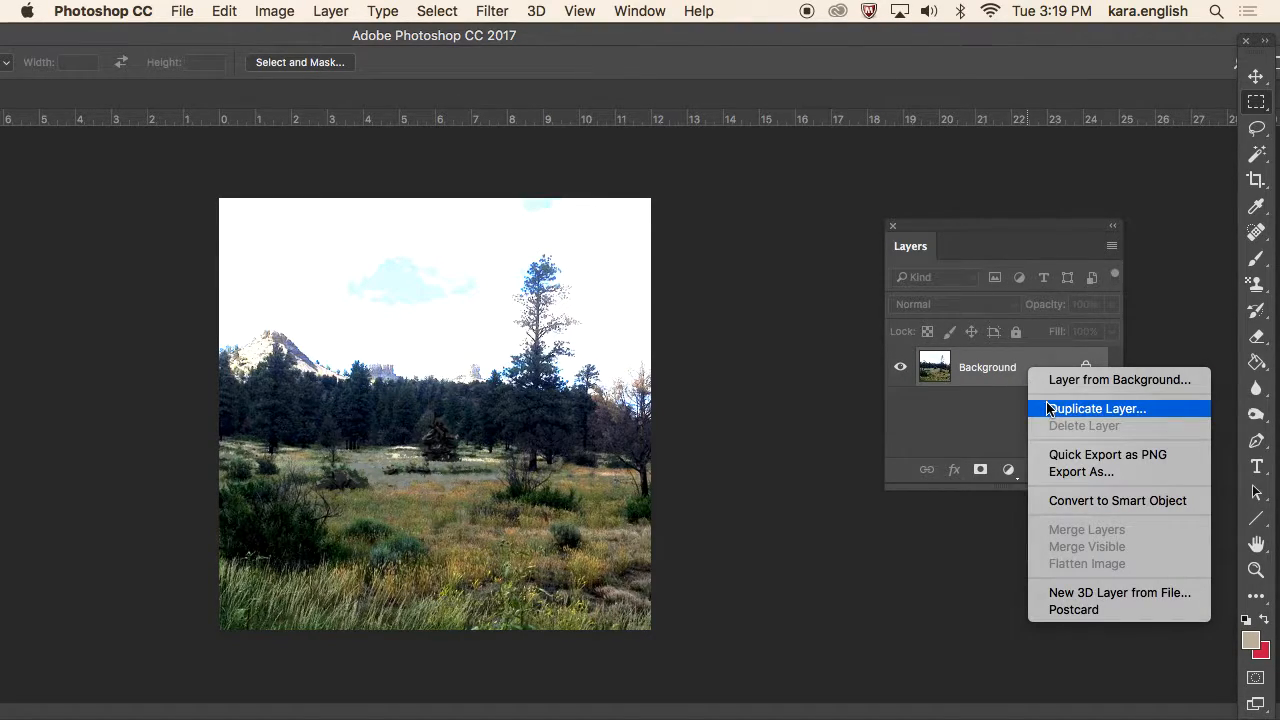
click(1047, 408)
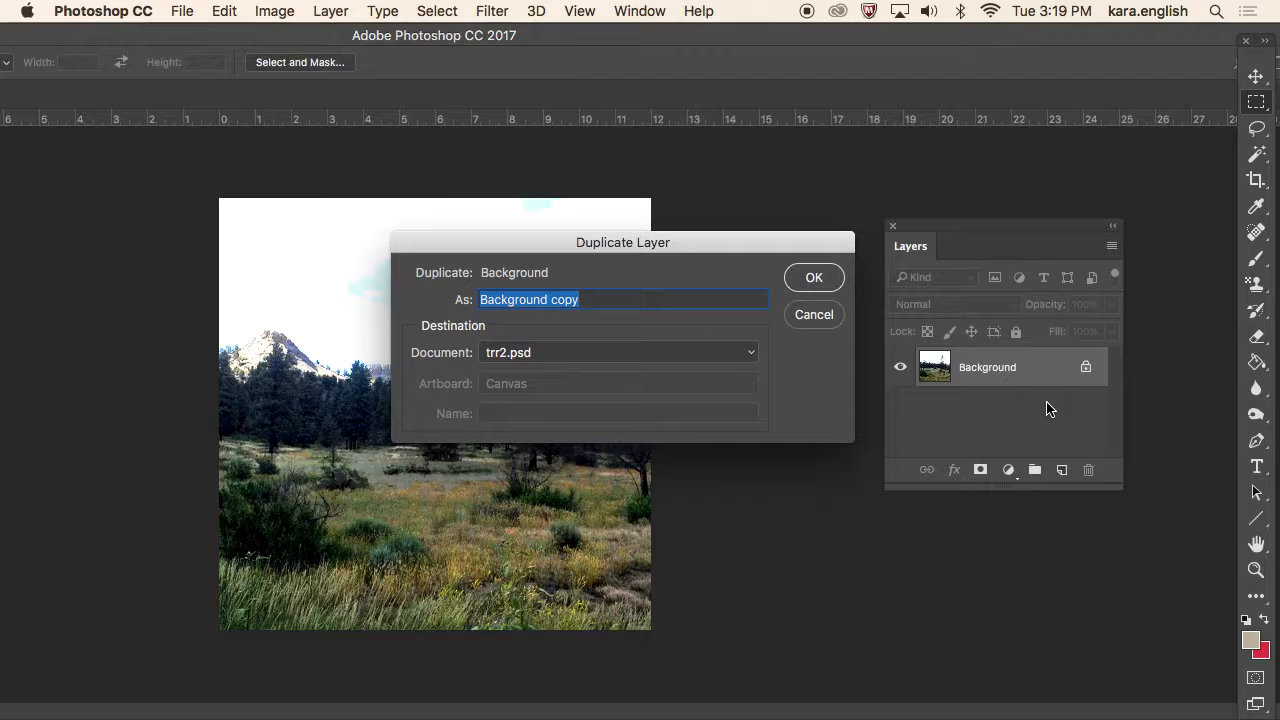
click(810, 283)
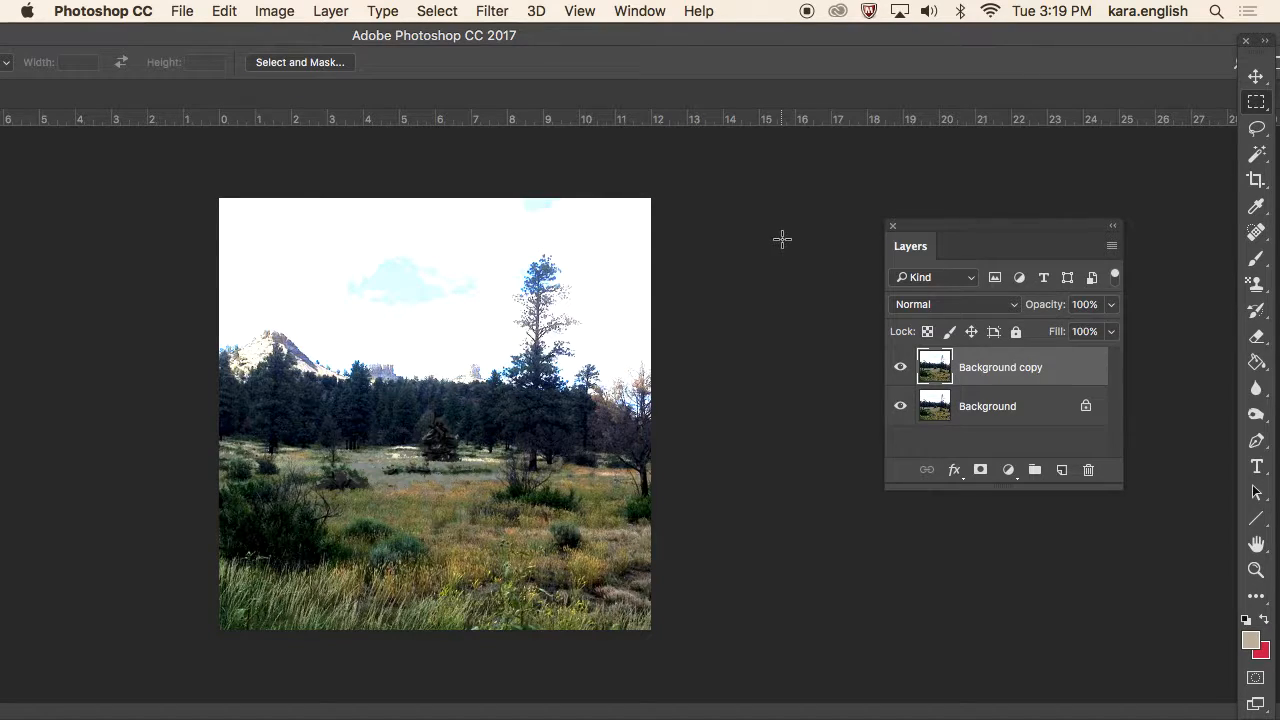
Apply the Glowing Edges filter to the duplicated layer with edge width 2, edge brightness 13 and smoothness 15.
click(500, 15)
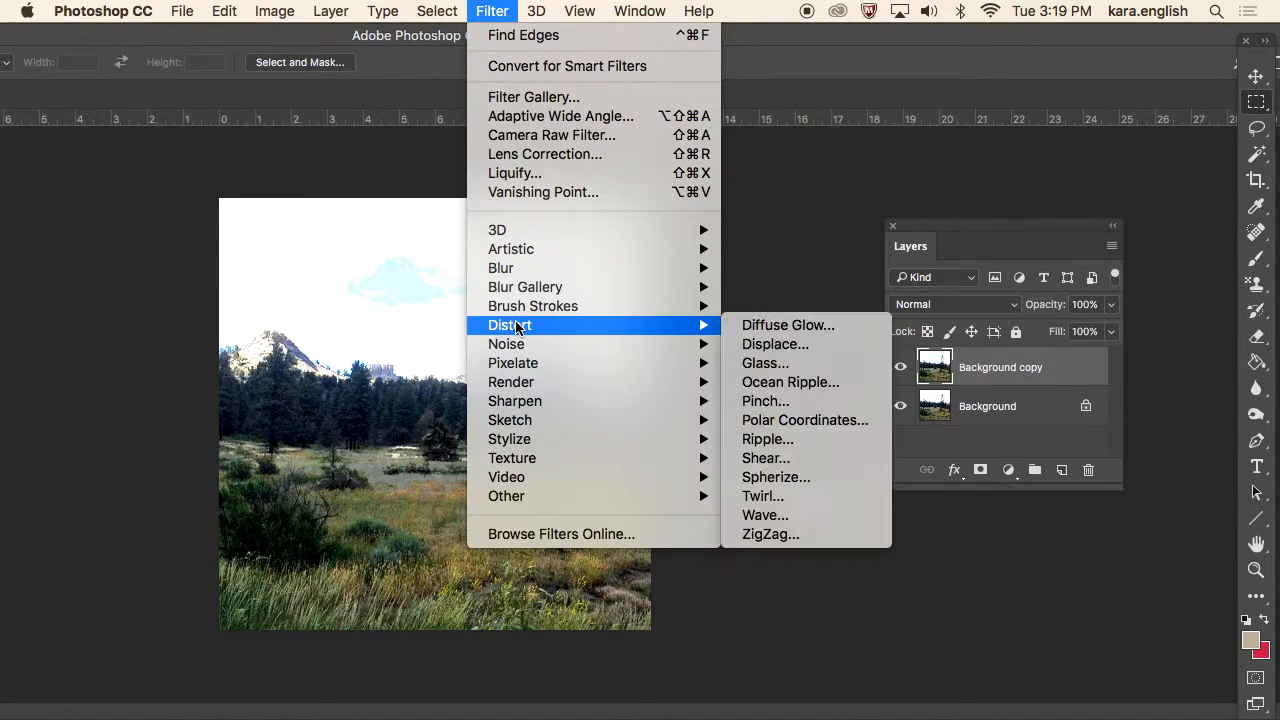
mouse_move(511, 423)
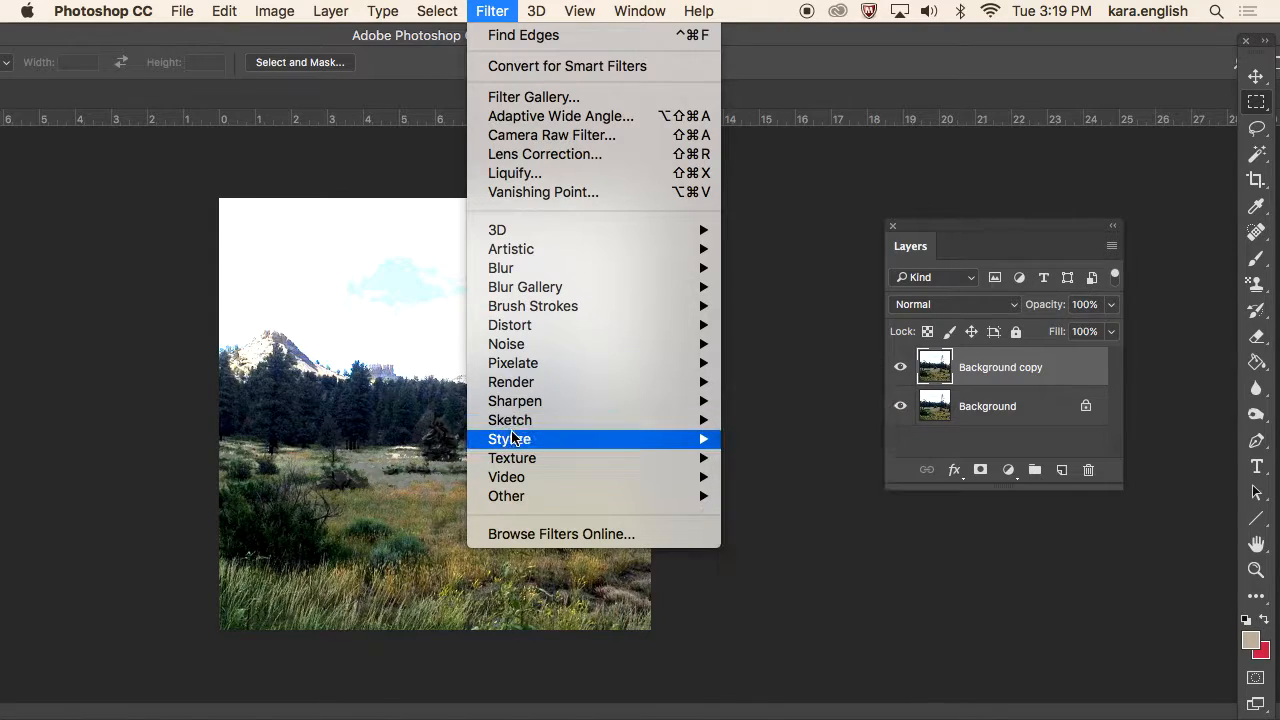
click(754, 515)
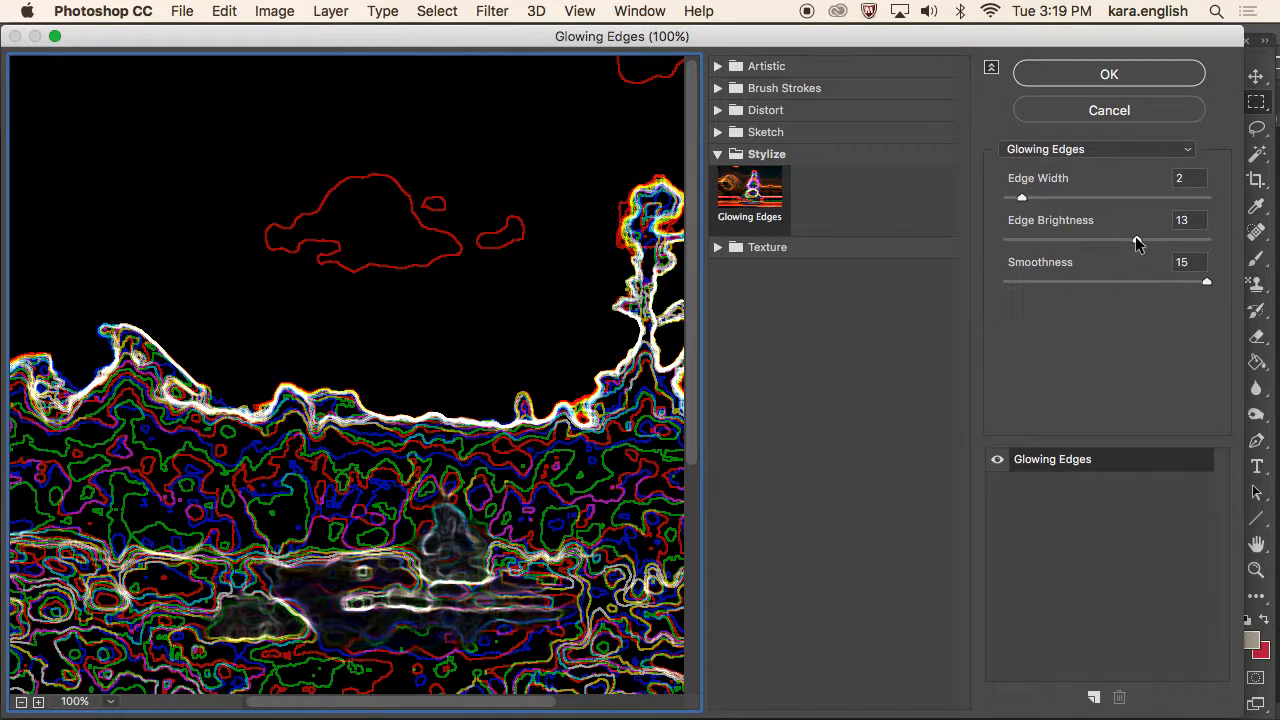
click(1092, 76)
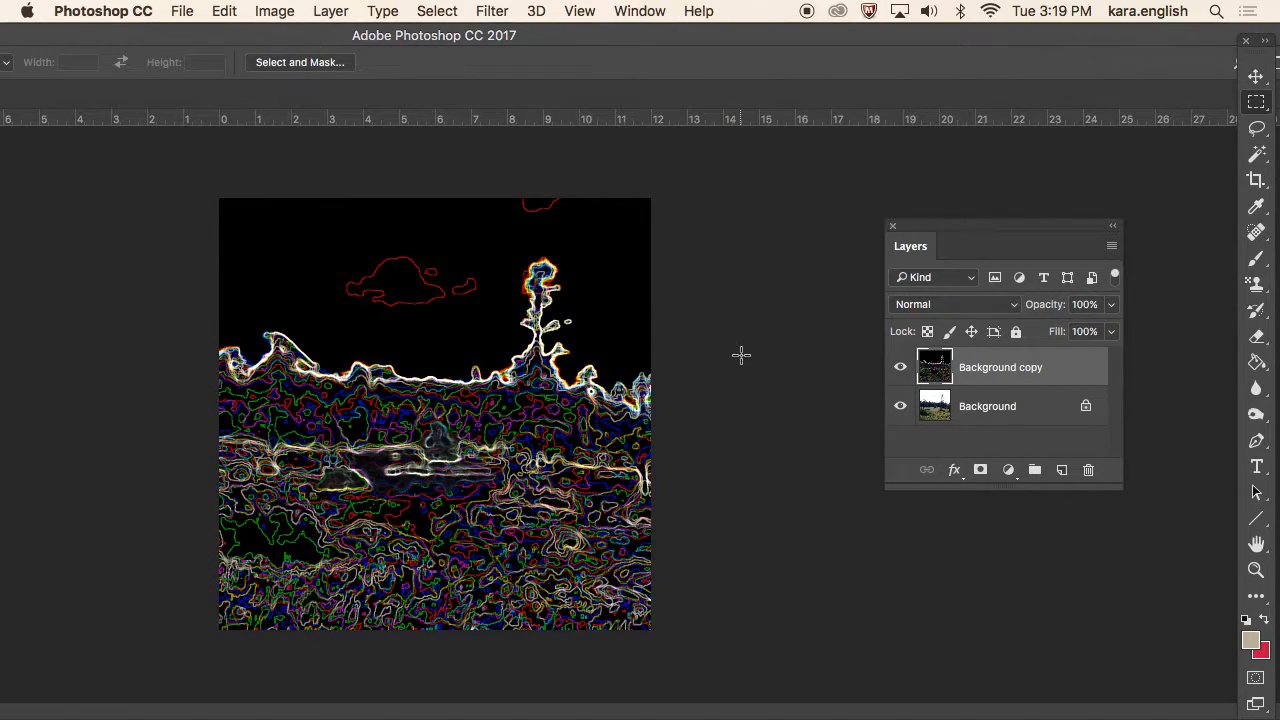
Desaturate the glowing-edges layer and invert it into dark lines on white.
click(281, 14)
mouse_move(291, 68)
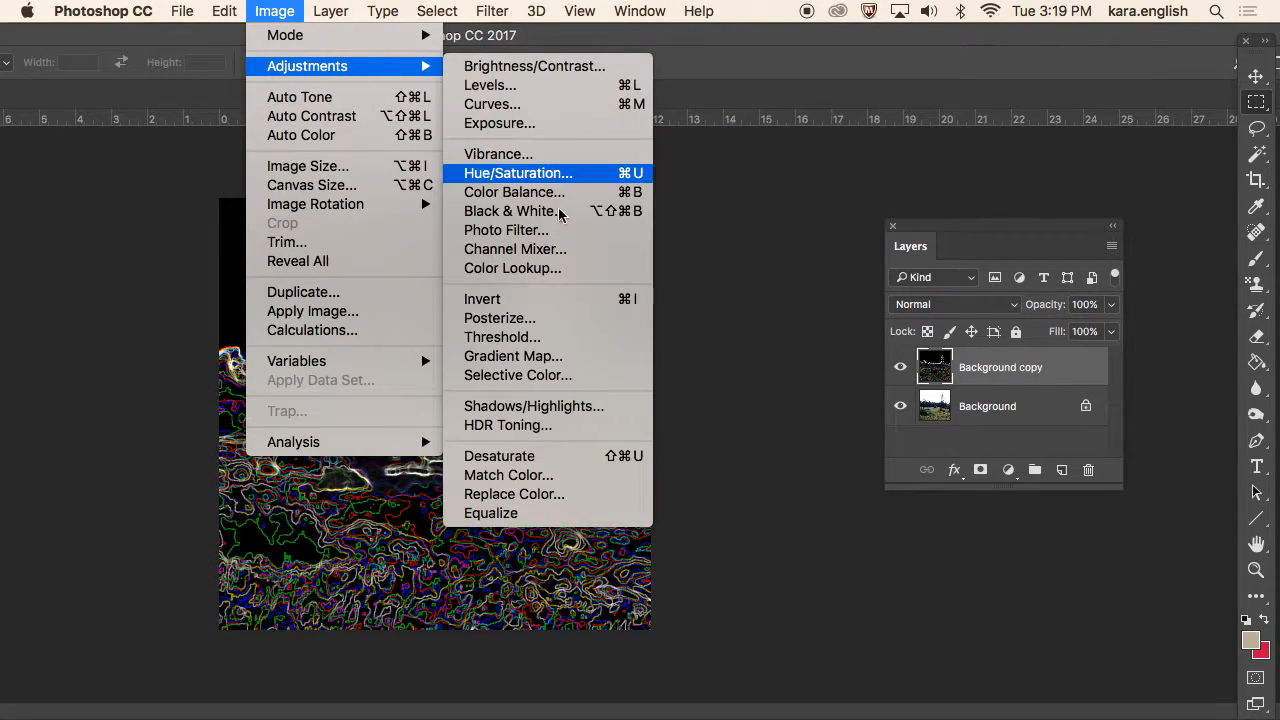
click(560, 460)
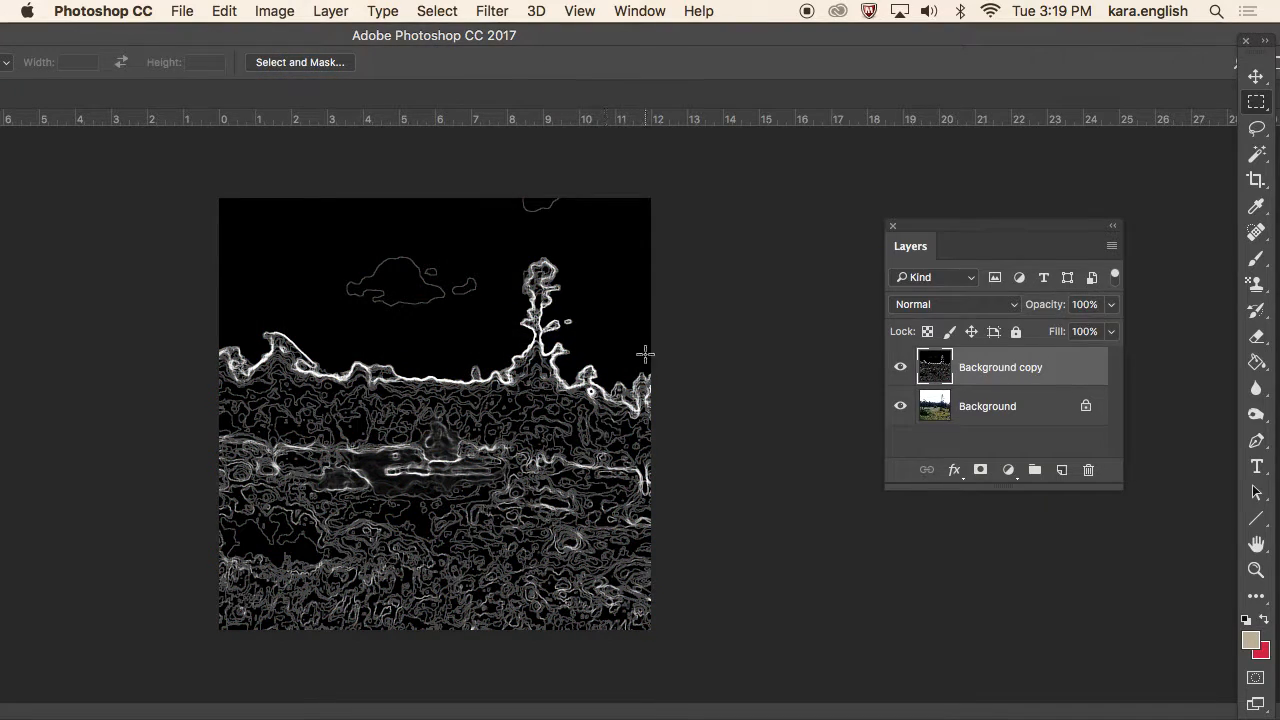
click(276, 12)
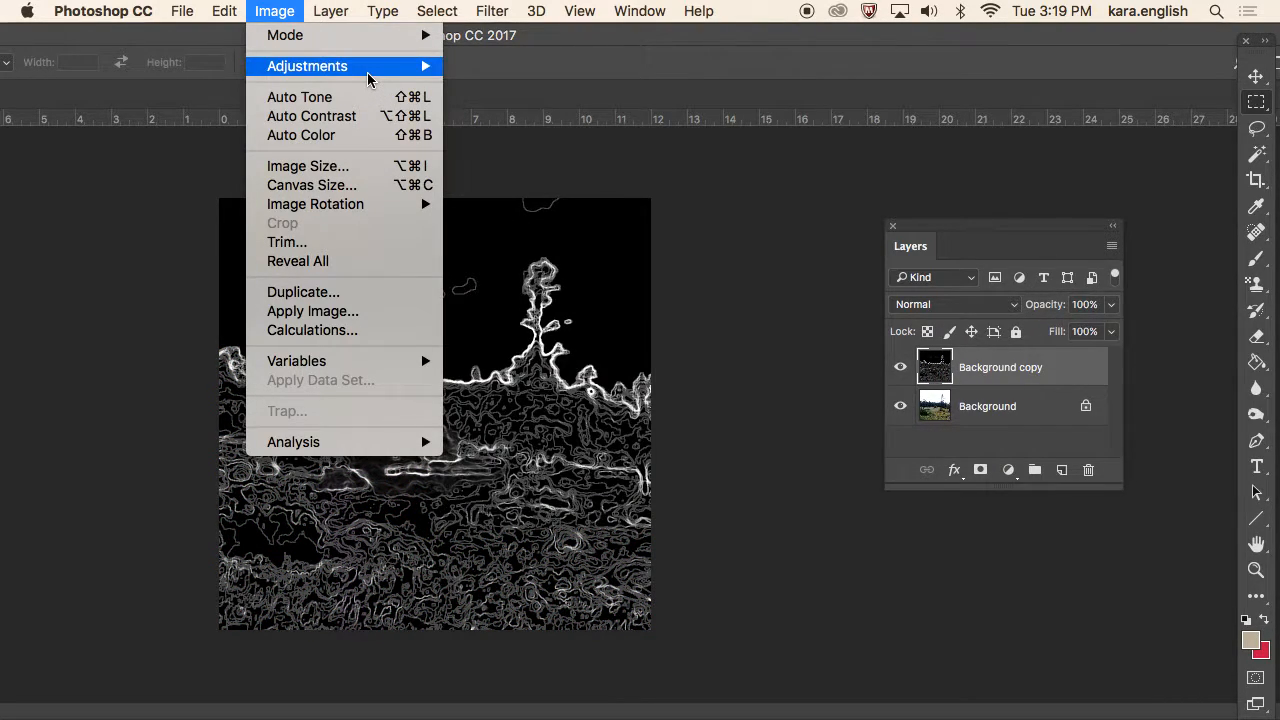
mouse_move(383, 70)
click(525, 300)
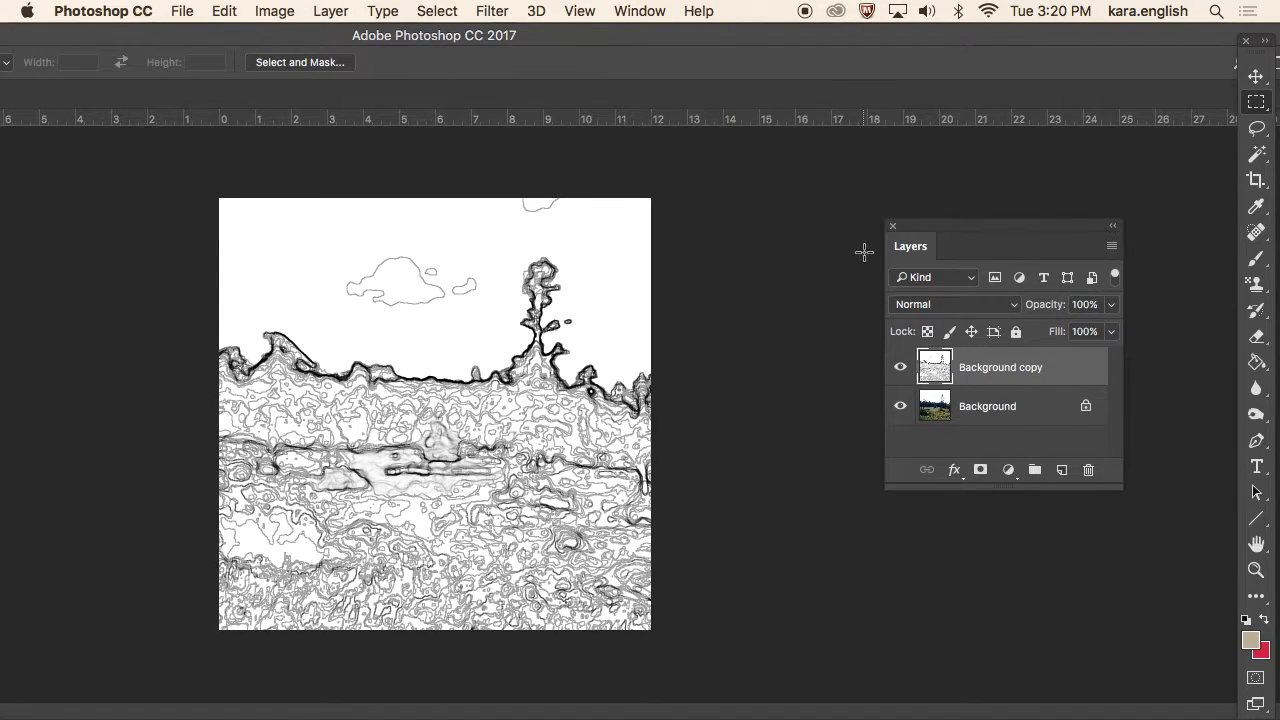
Add a new layer and fill it with the Gold Parchment pattern using the Paint Bucket.
click(1061, 470)
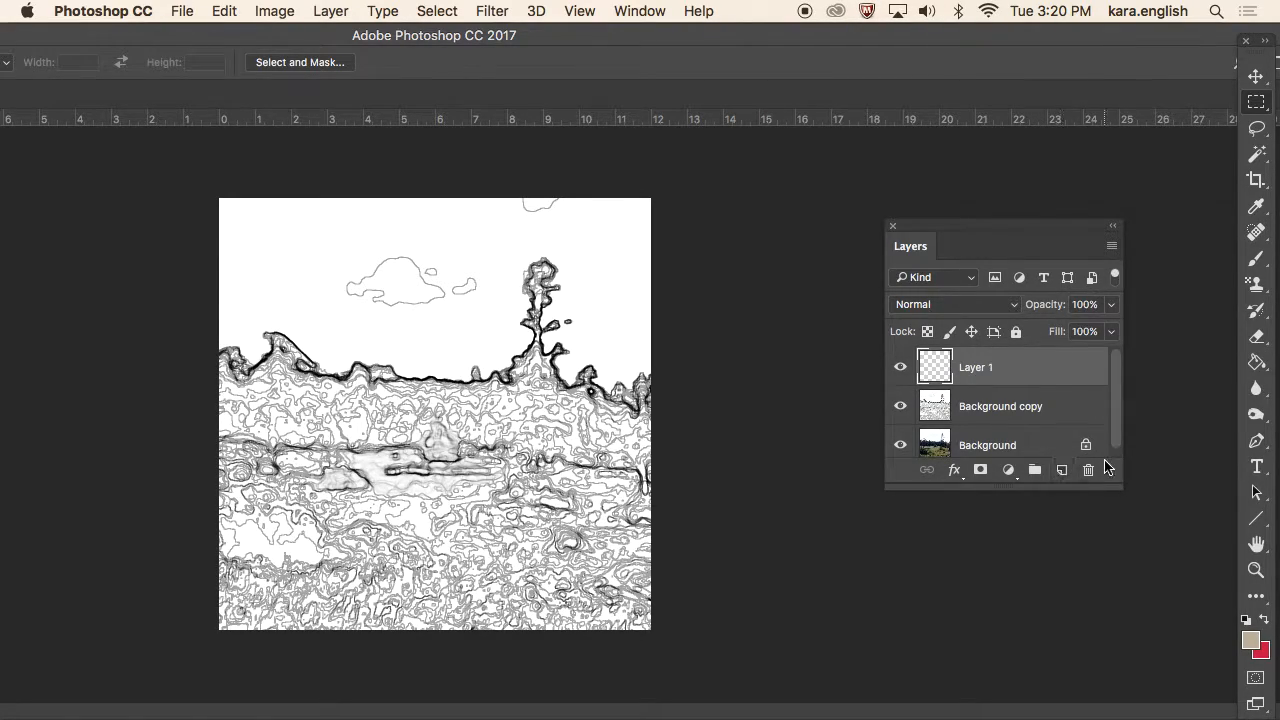
click(1256, 364)
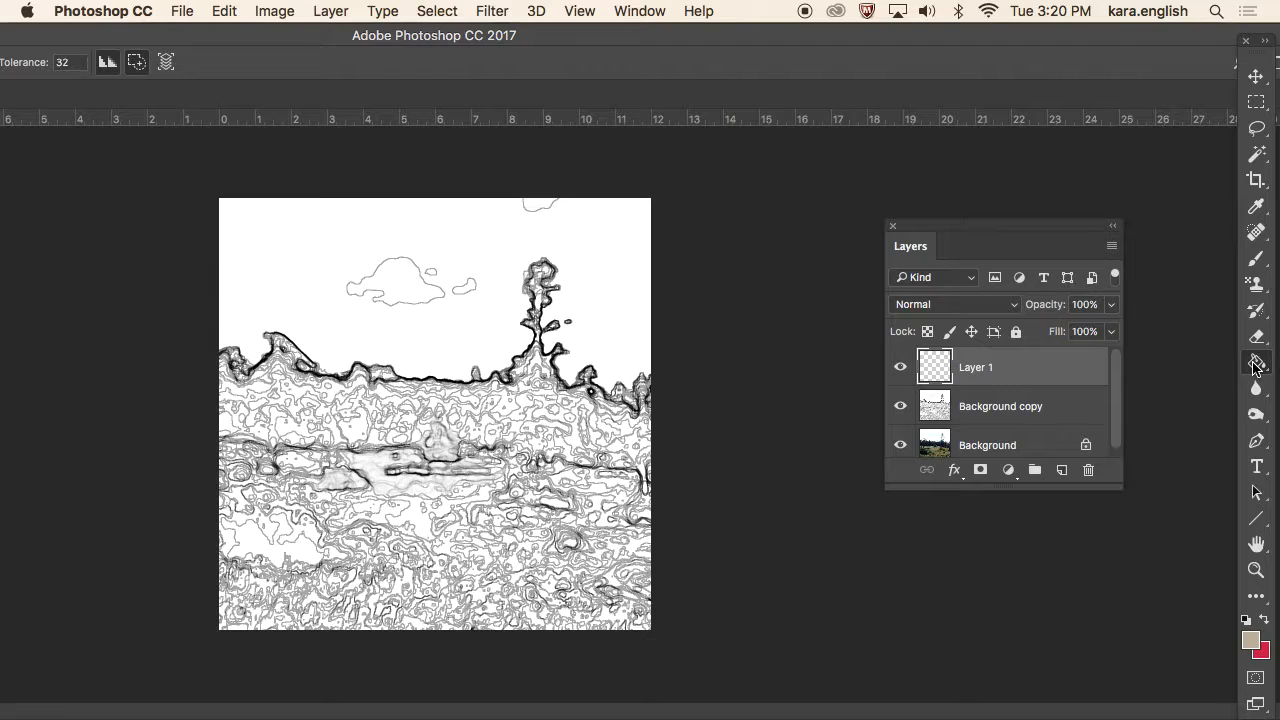
drag(588, 37, 961, 52)
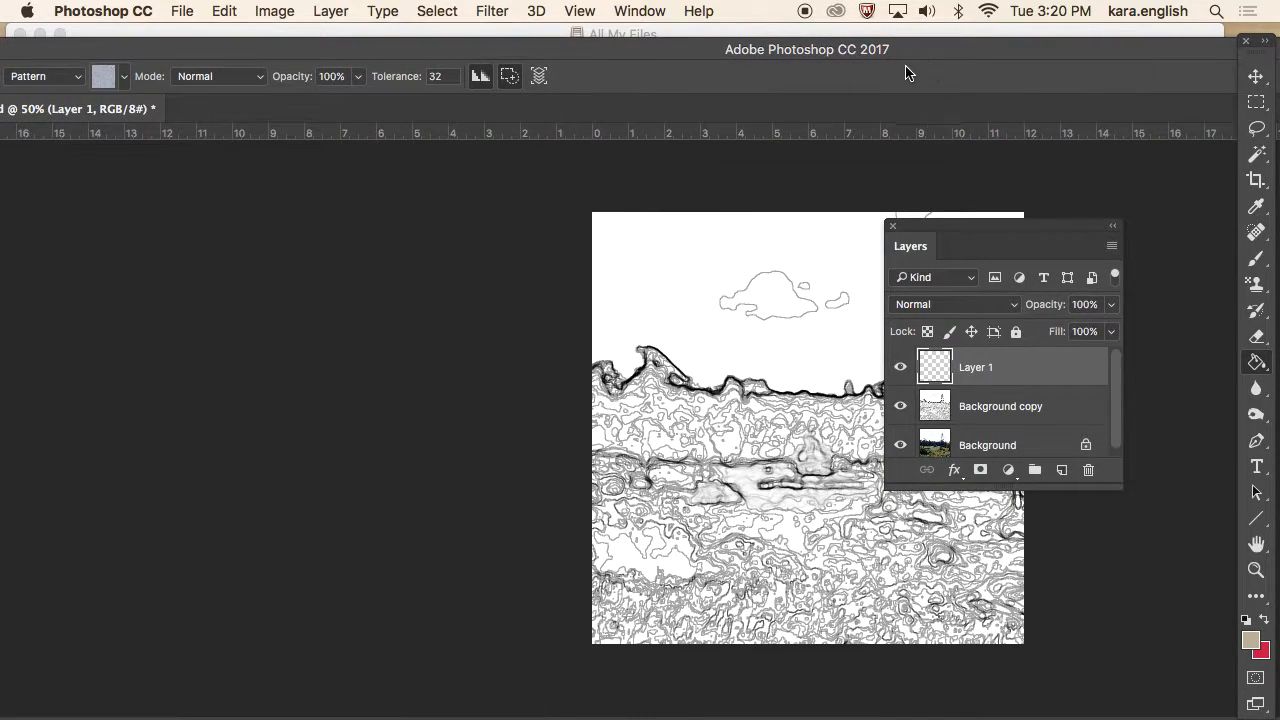
click(123, 78)
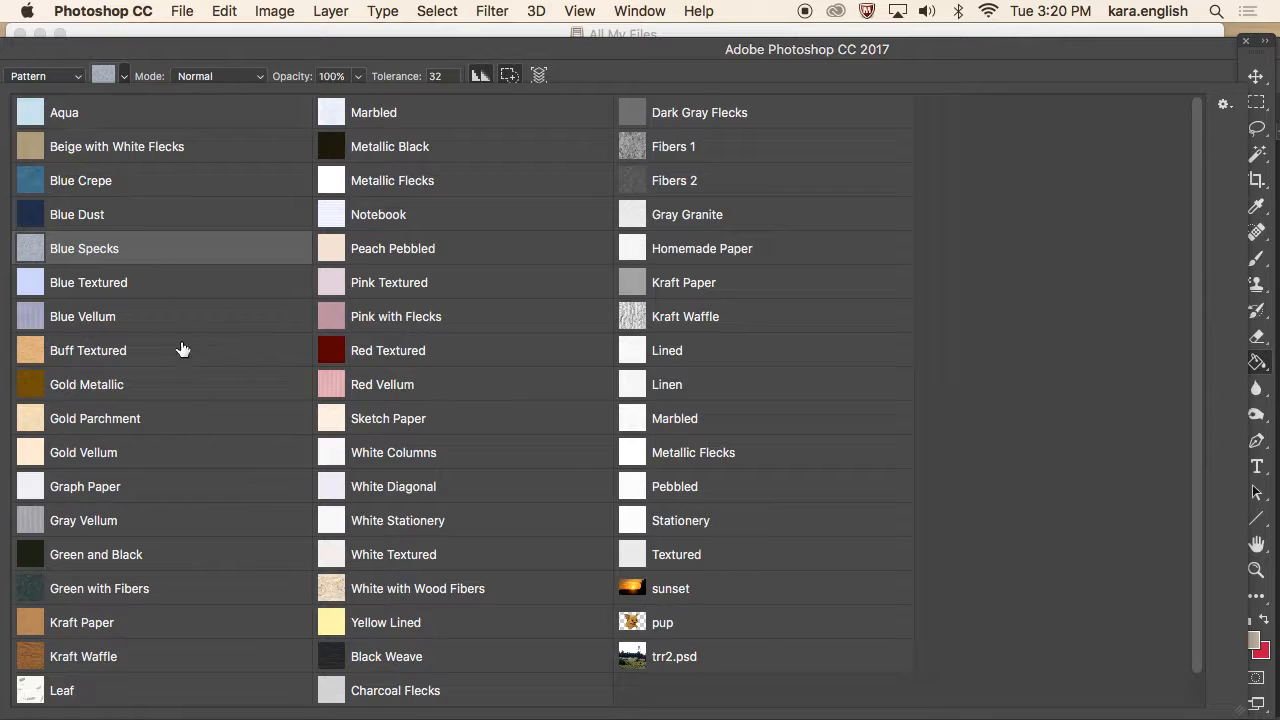
click(106, 430)
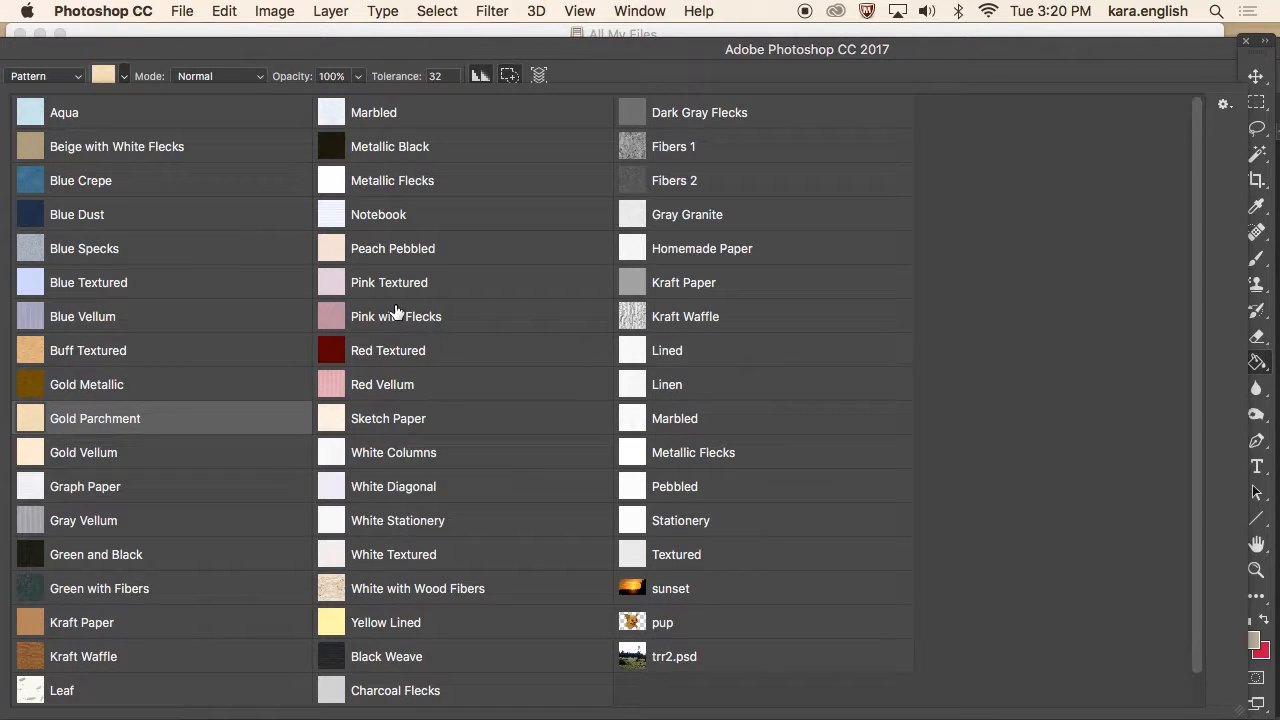
drag(968, 64, 666, 43)
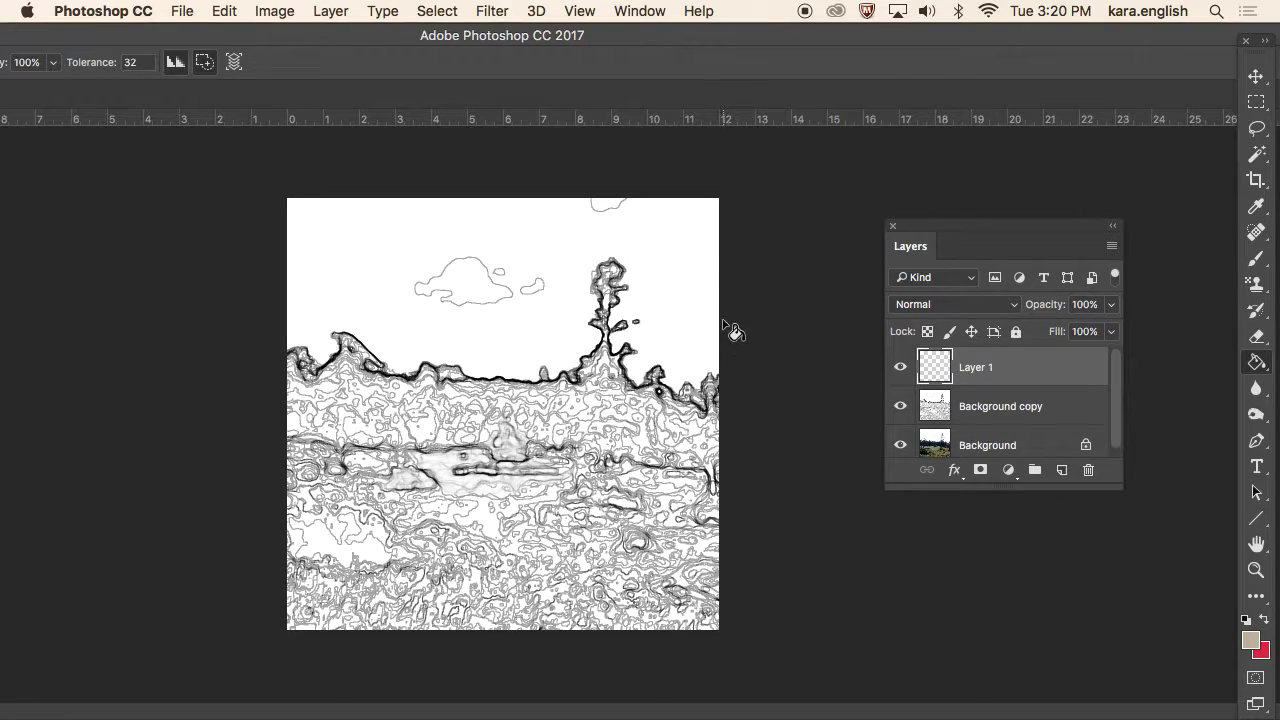
click(638, 302)
Place the parchment layer beneath the Background copy line layer and set the line layer's blend mode to Multiply.
drag(1029, 371, 993, 439)
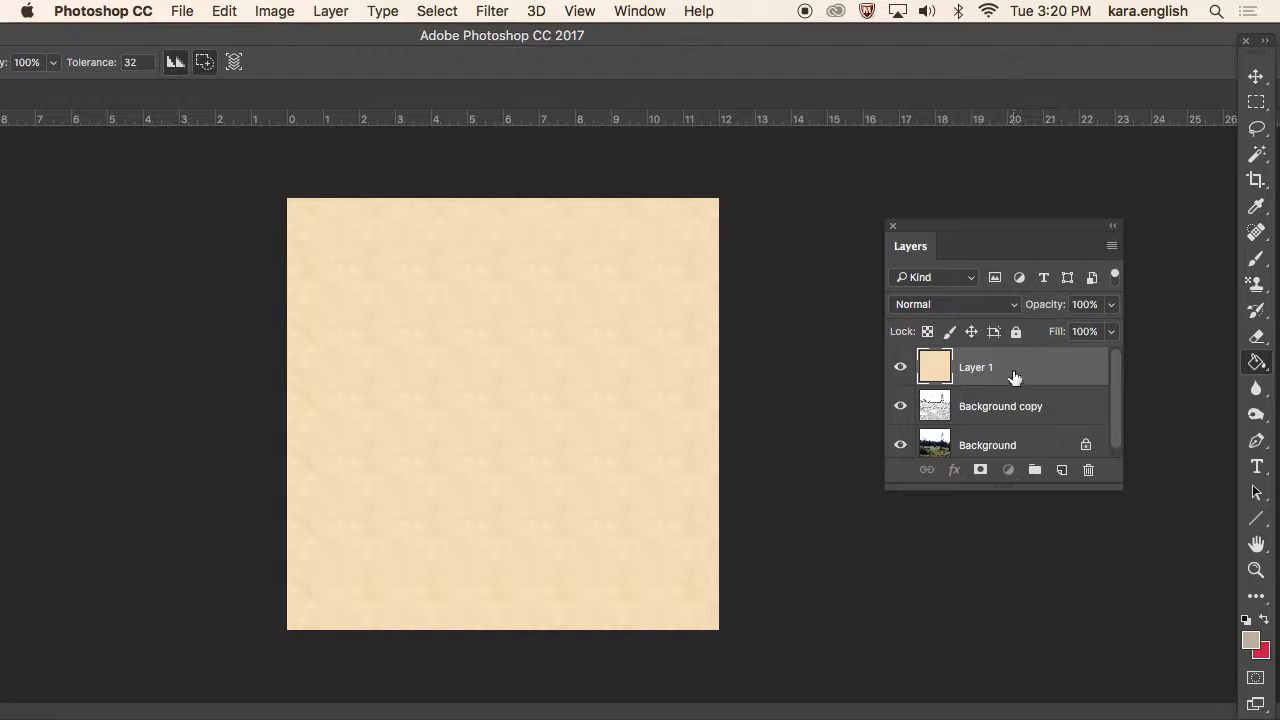
drag(1007, 374, 990, 440)
mouse_move(978, 373)
mouse_down()
mouse_move(968, 424)
mouse_move(991, 360)
mouse_up()
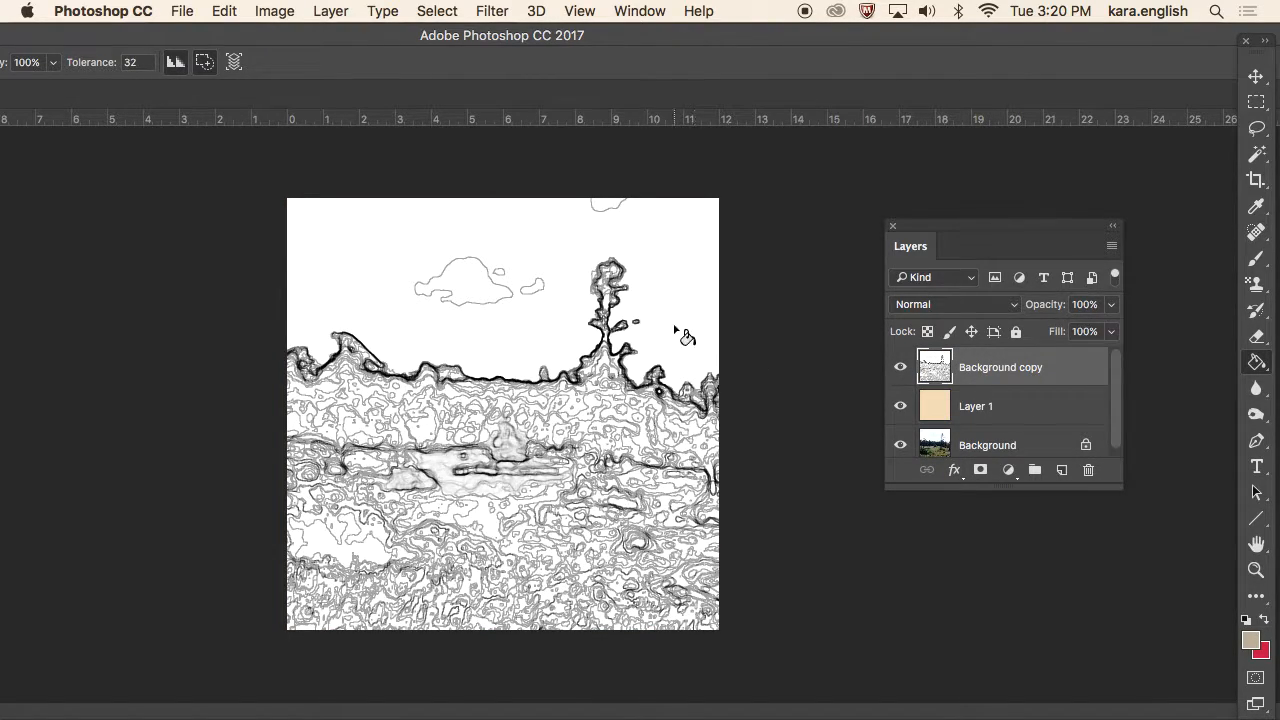
click(965, 304)
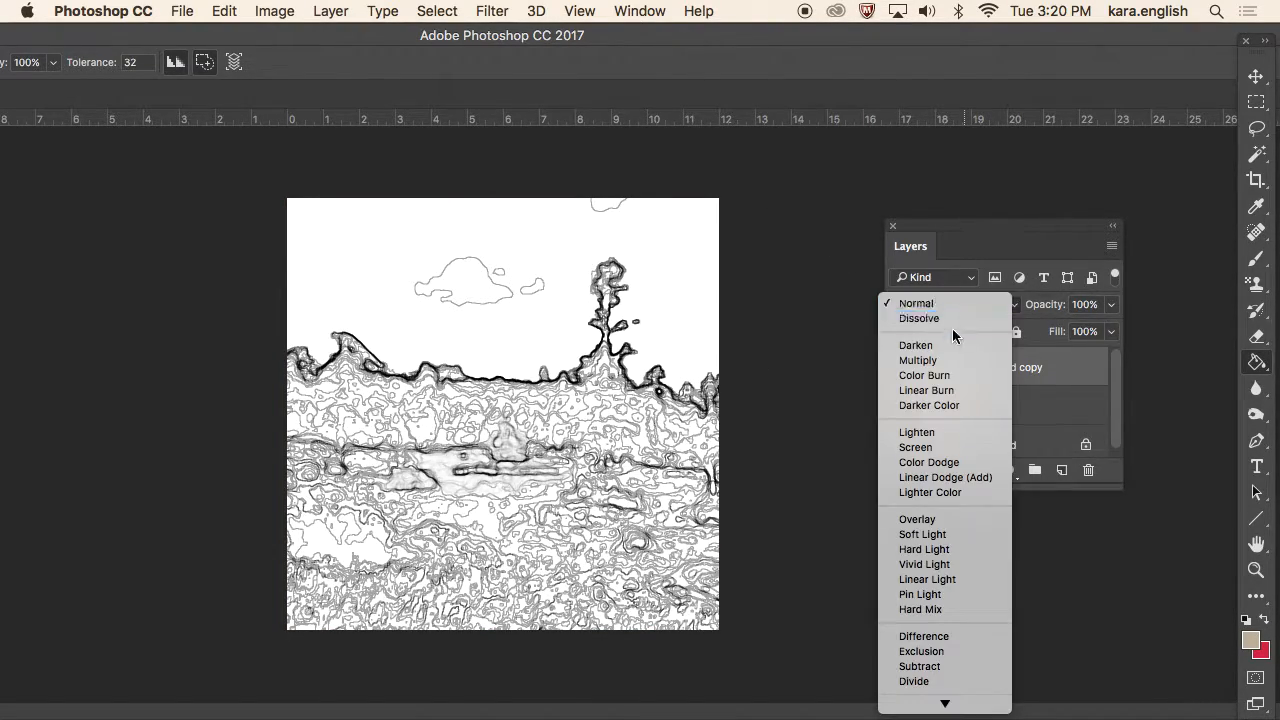
click(946, 362)
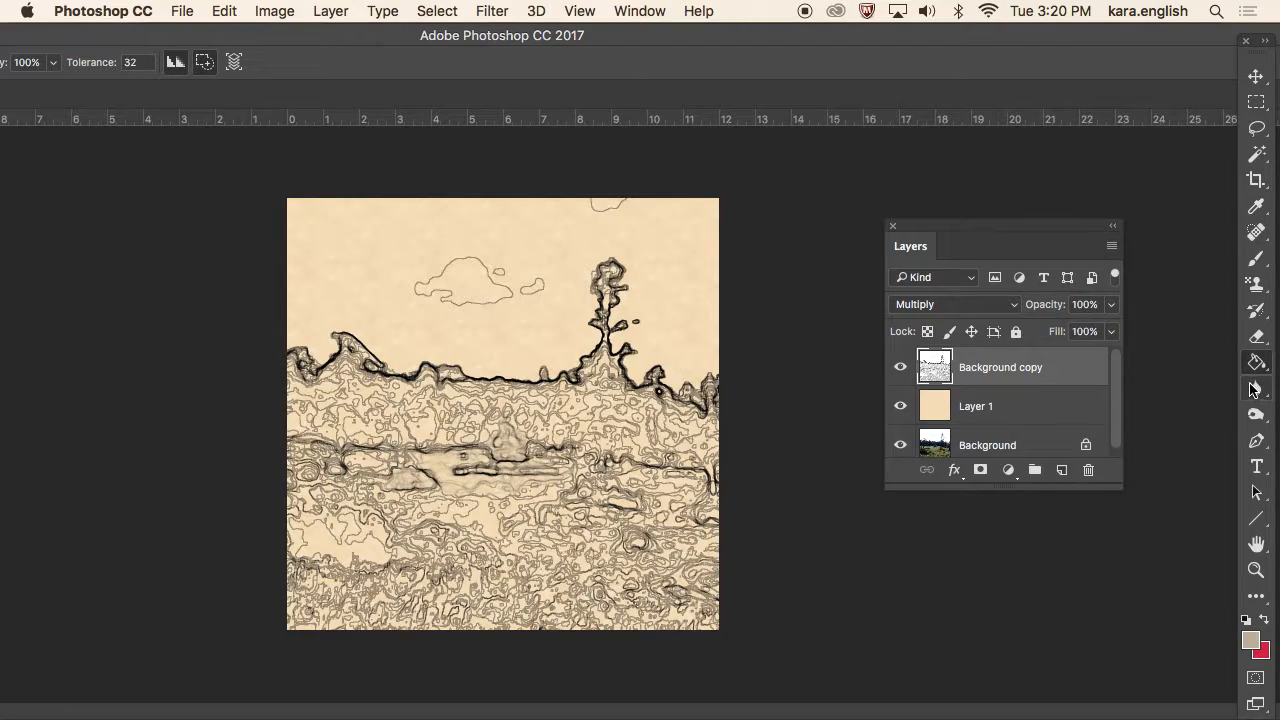
Activate the Pattern Stamp tool and choose the trr2.psd pattern as its source.
click(1254, 290)
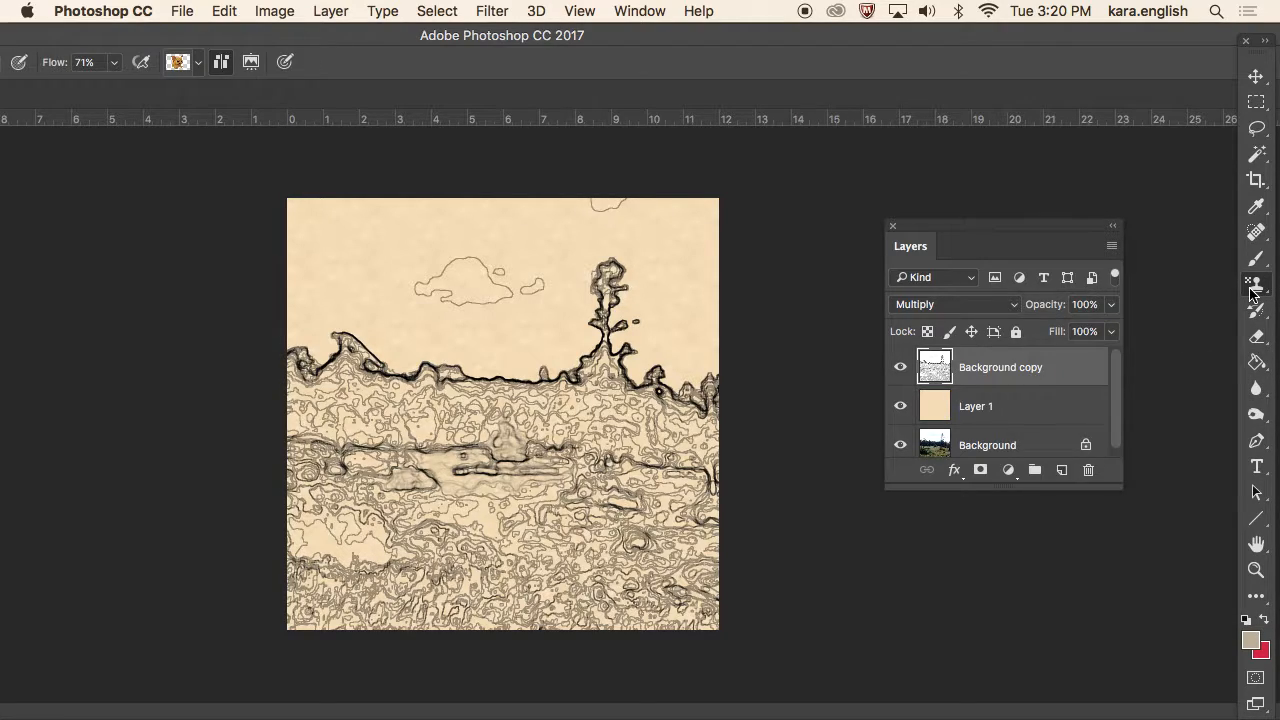
click(1254, 294)
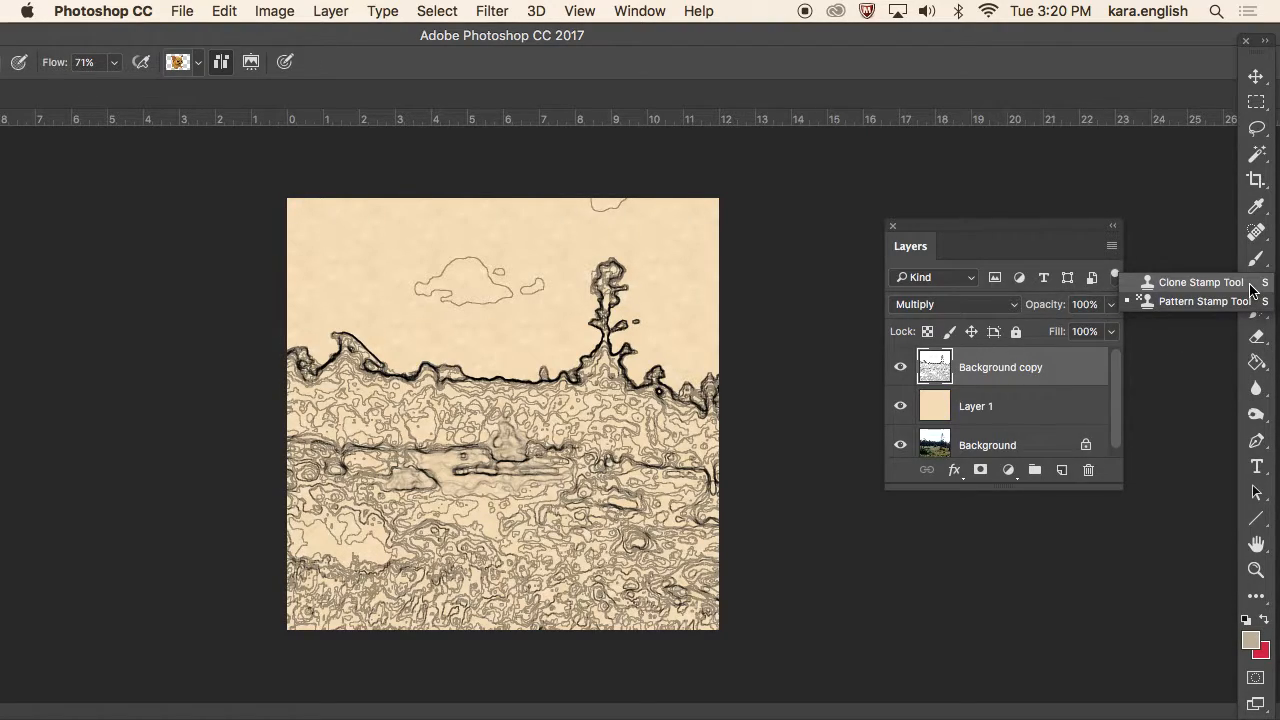
click(1250, 284)
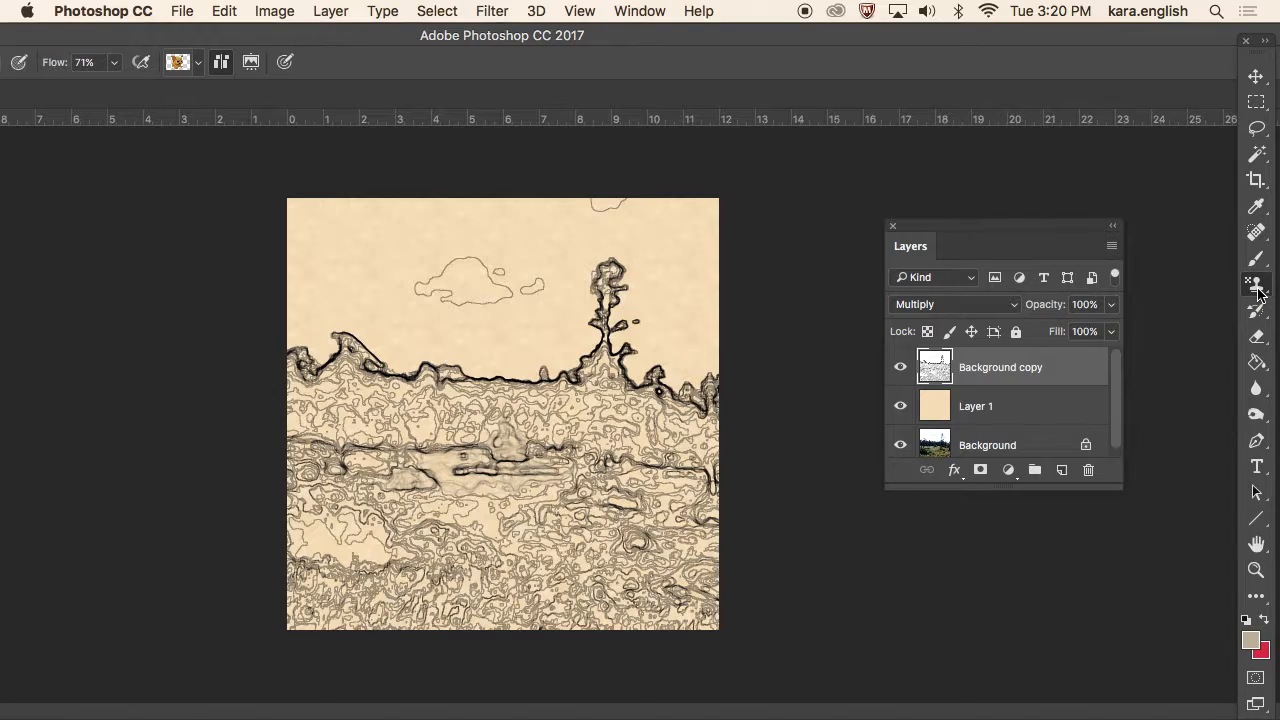
click(1258, 292)
click(1256, 300)
click(199, 62)
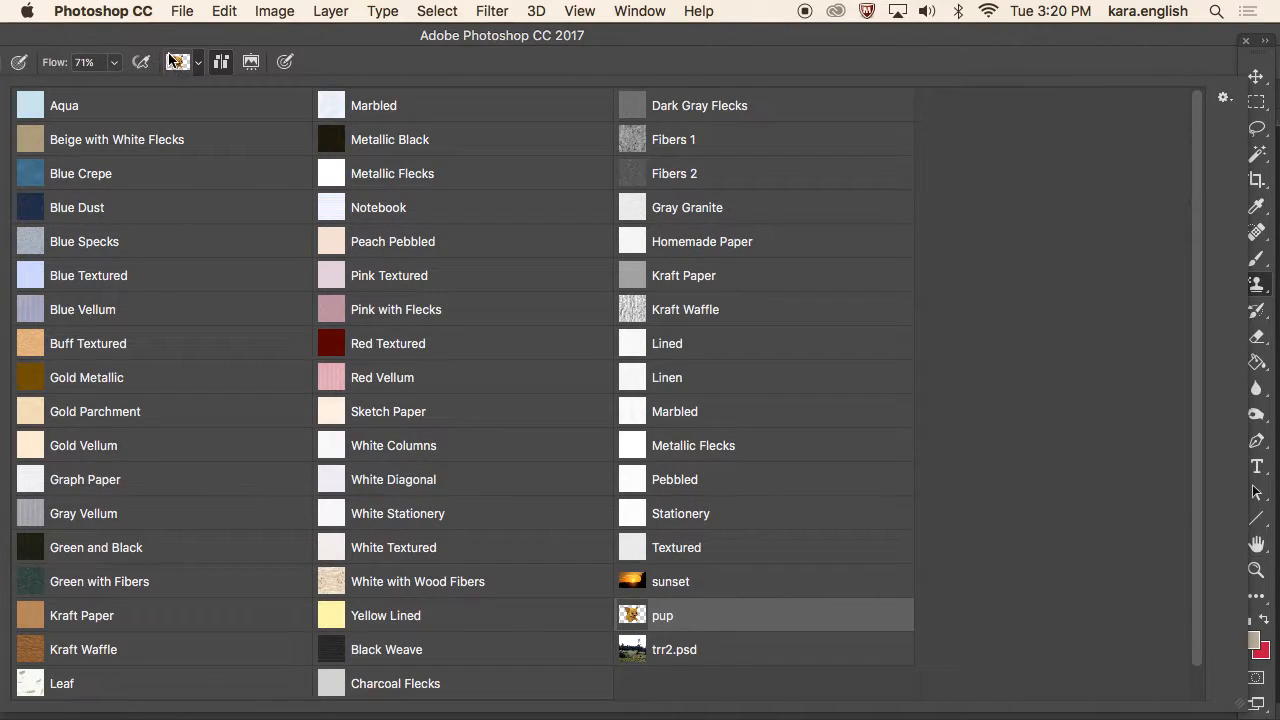
drag(174, 40, 436, 27)
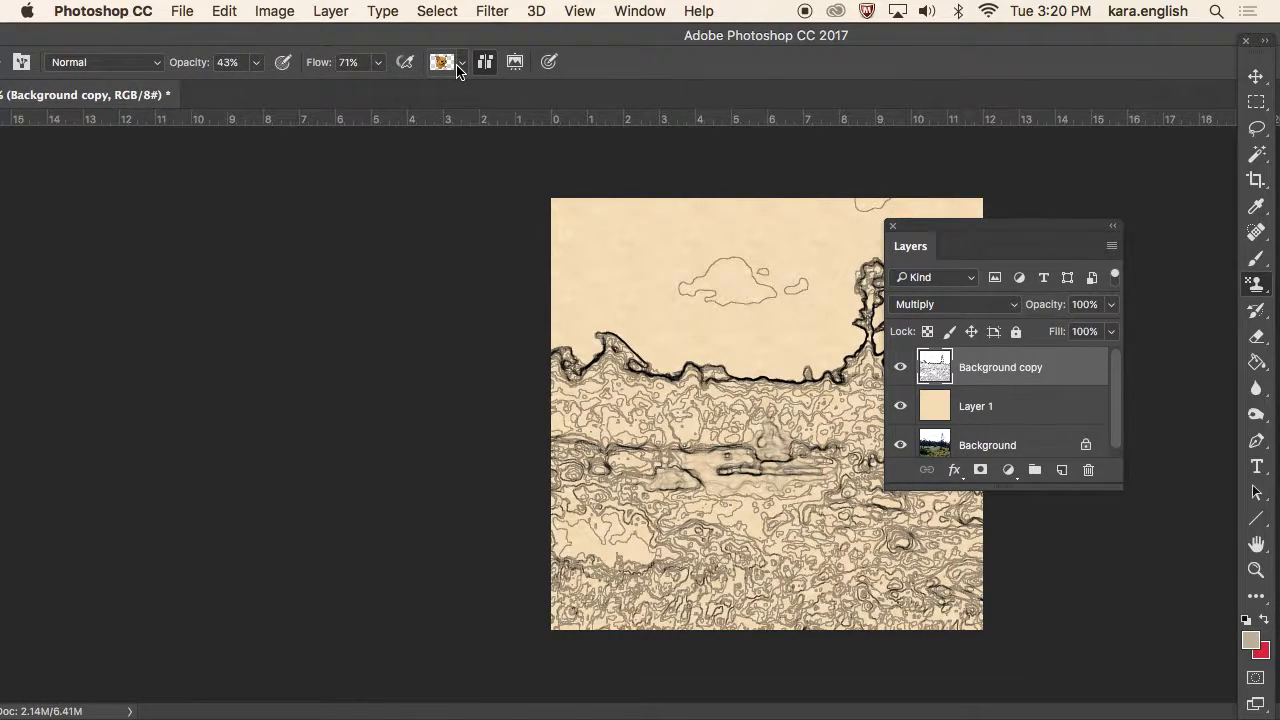
click(460, 63)
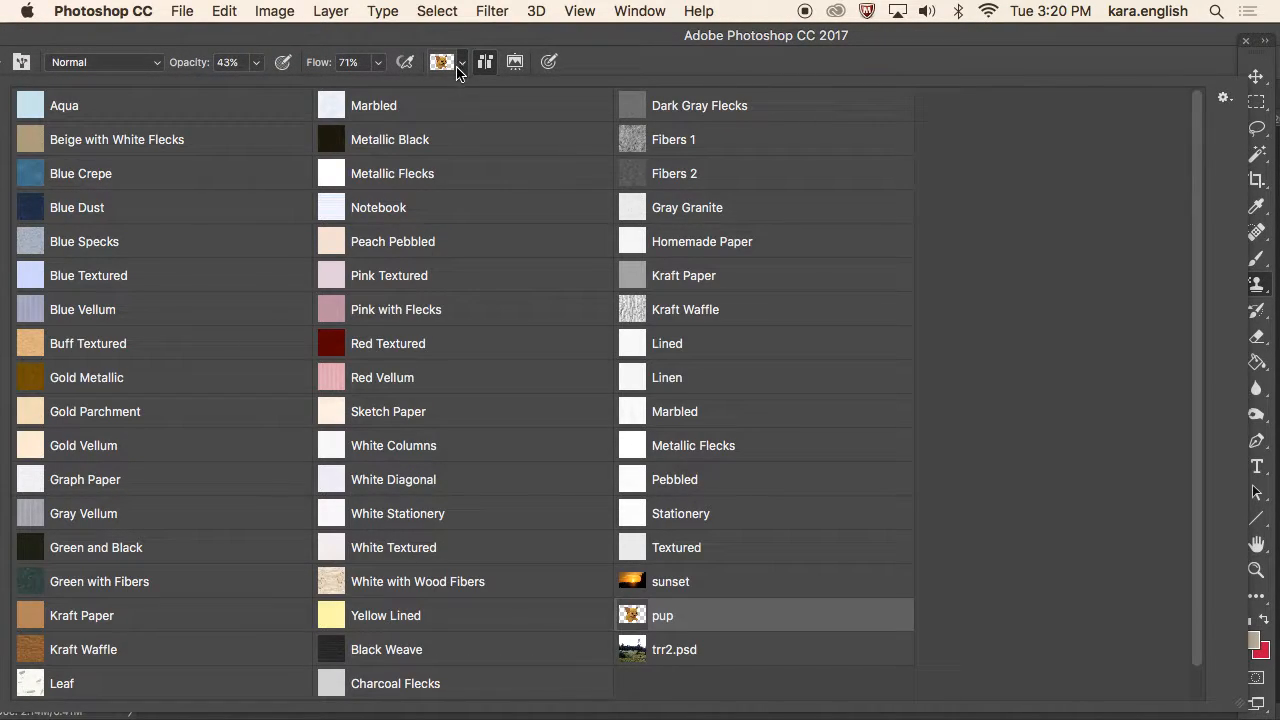
click(668, 654)
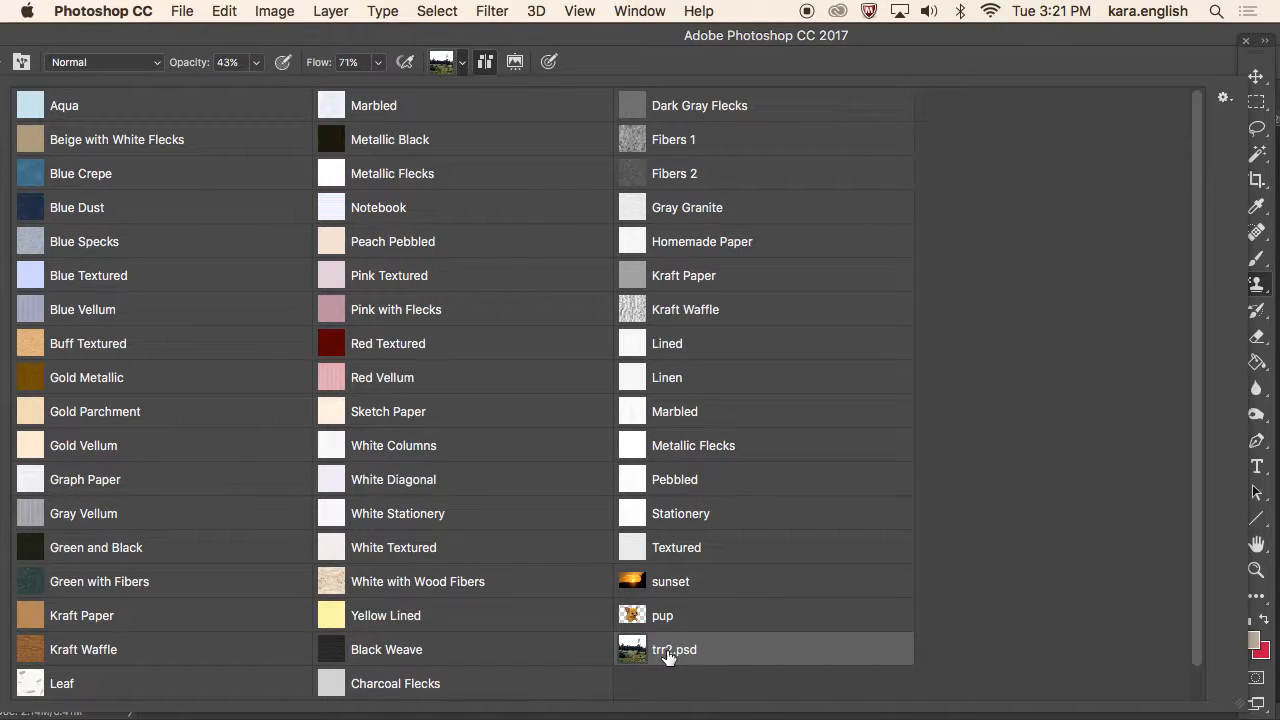
click(902, 33)
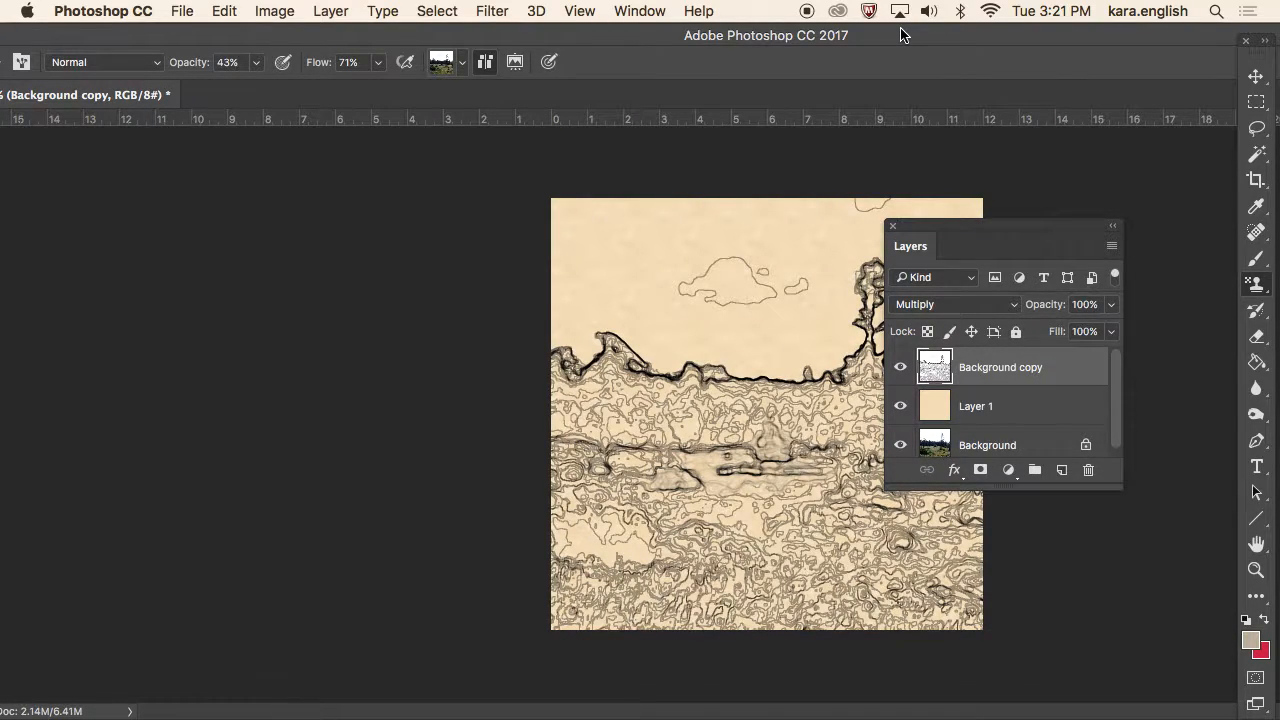
Choose the Watercolor Textured Surface brush preset at 45 px for the Pattern Stamp tool.
double_click(608, 40)
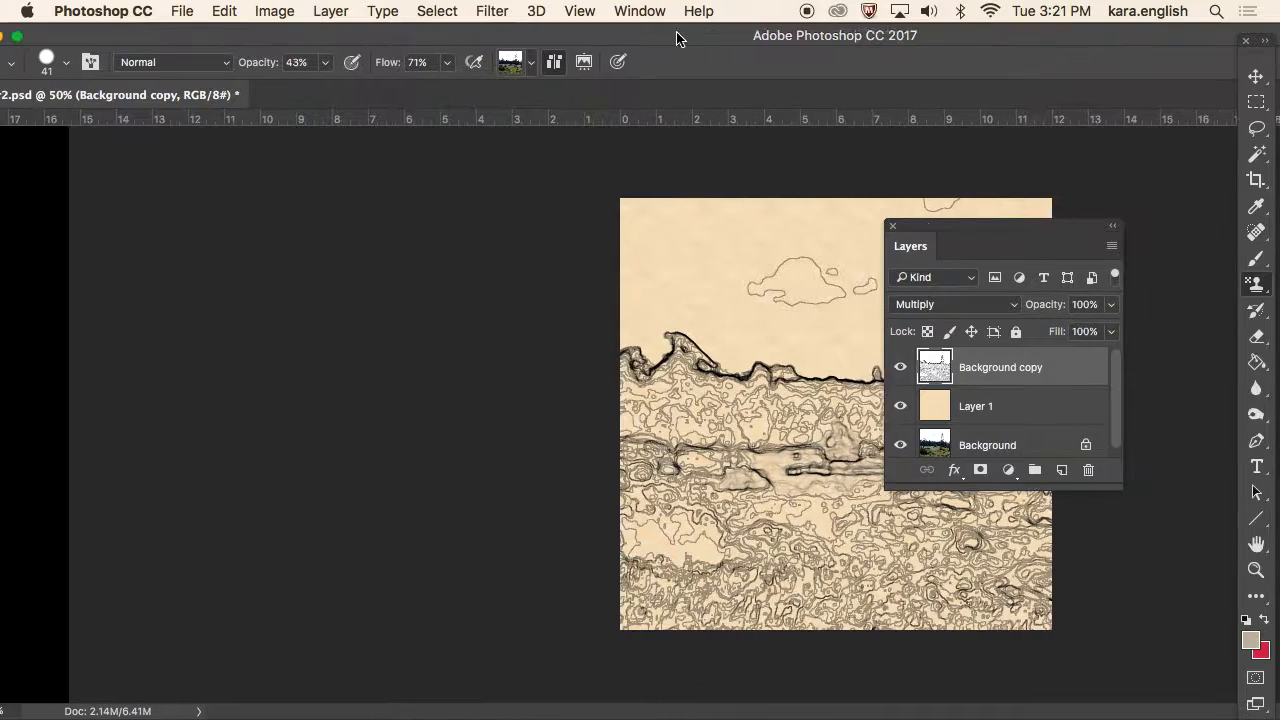
click(104, 64)
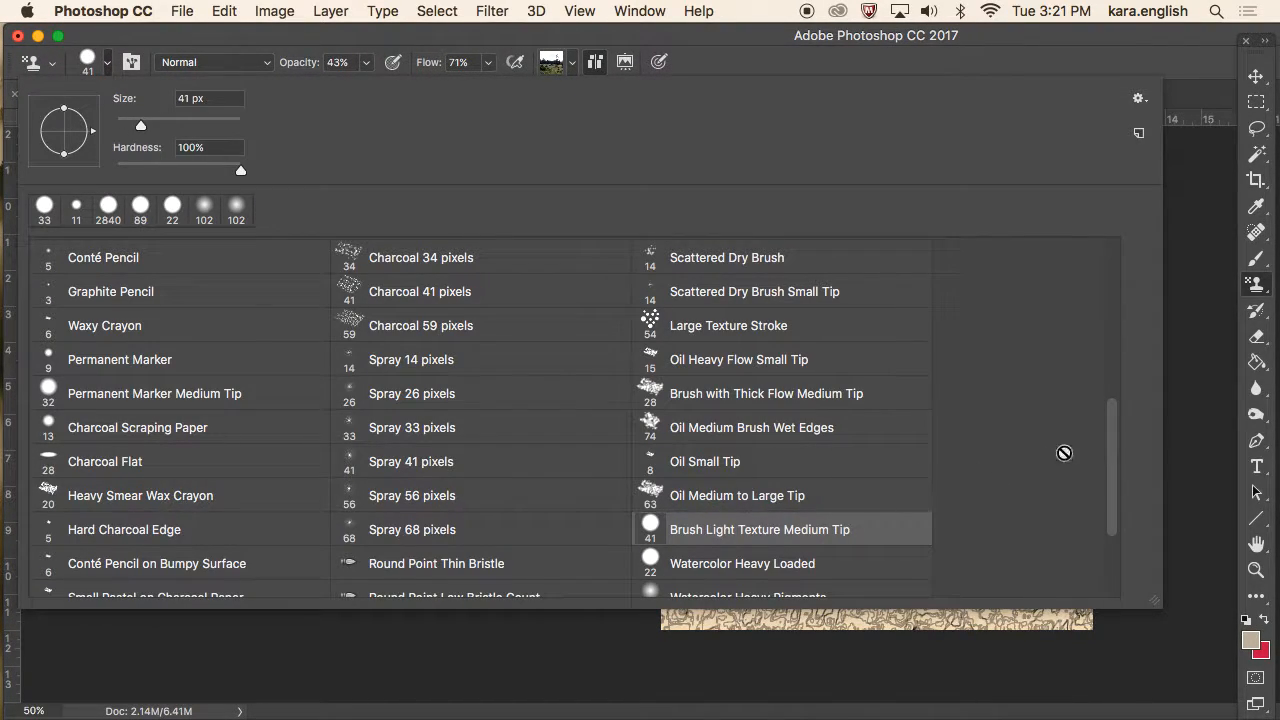
drag(1104, 440, 1104, 498)
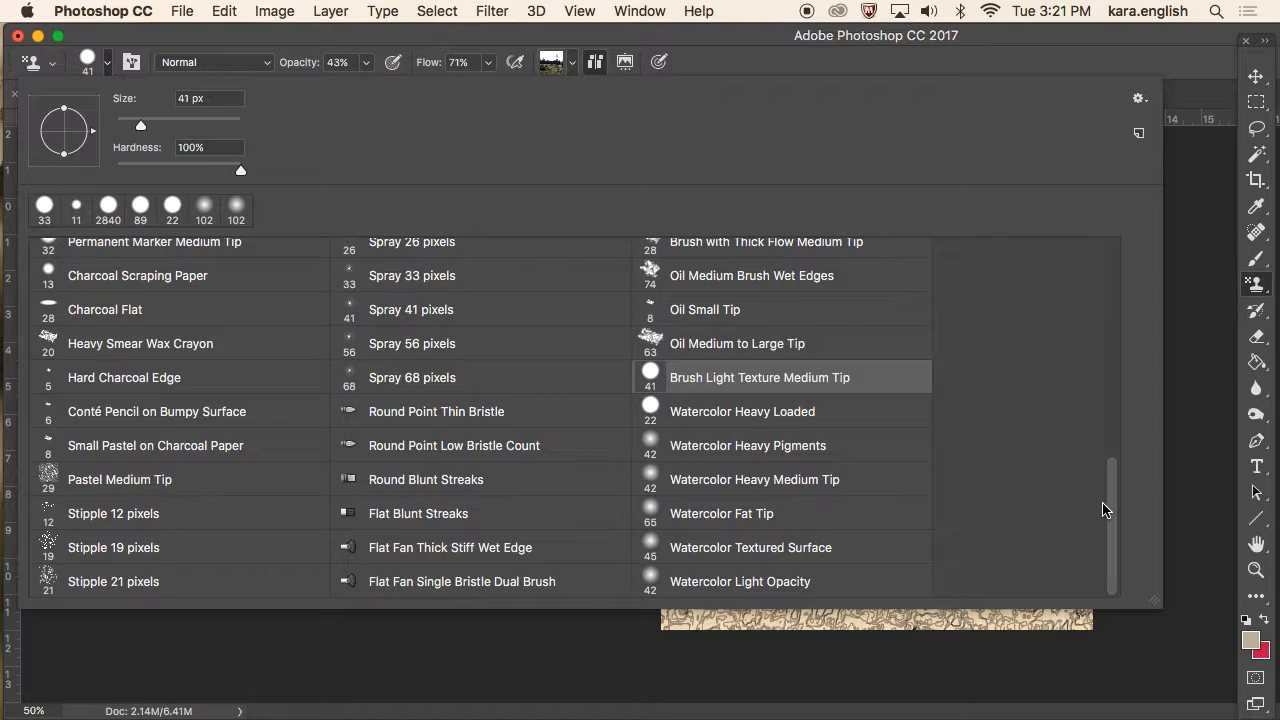
click(890, 549)
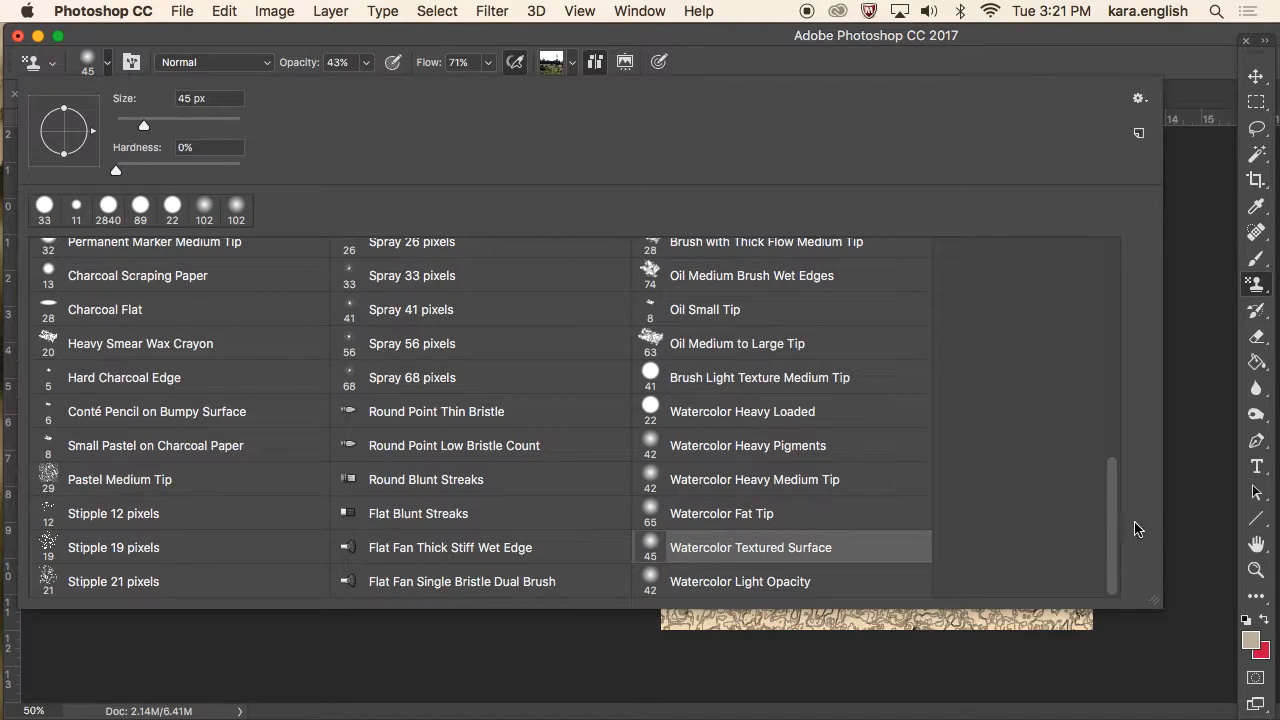
click(1173, 504)
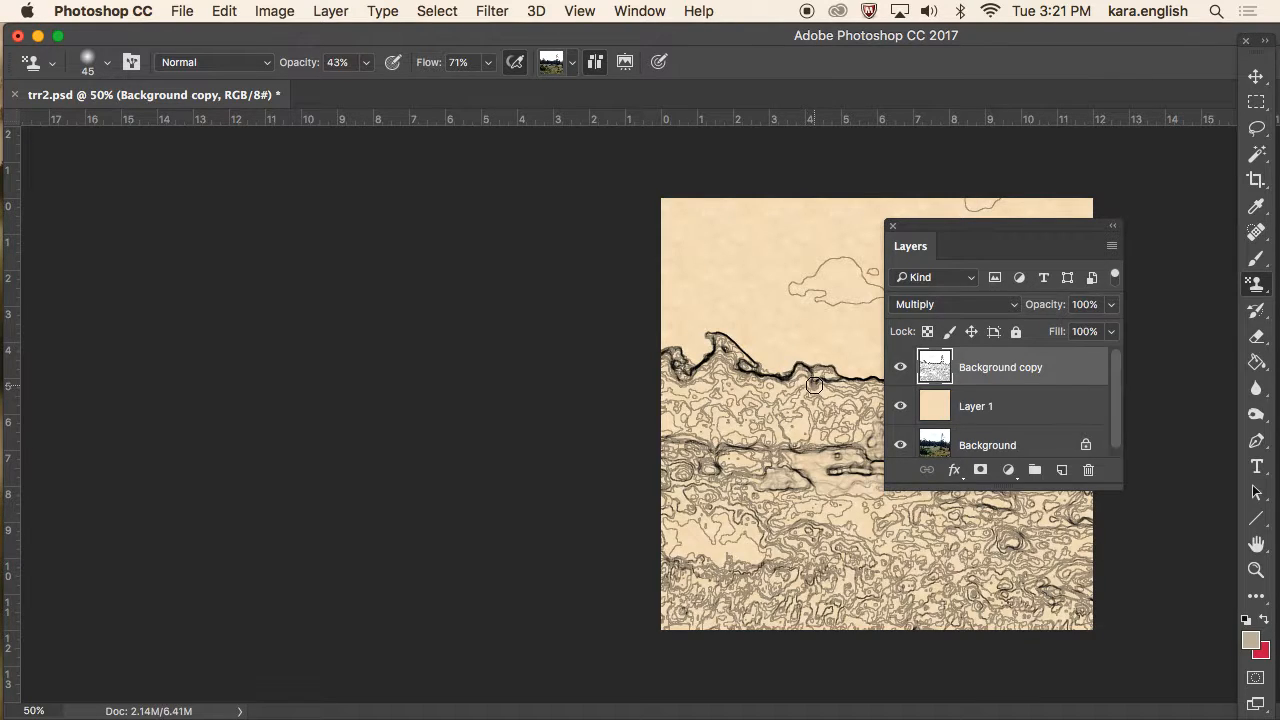
Uncover the whole image and stamp the pattern over the cloud and the mountain peak on the Background copy layer.
drag(976, 236, 546, 226)
drag(654, 226, 560, 221)
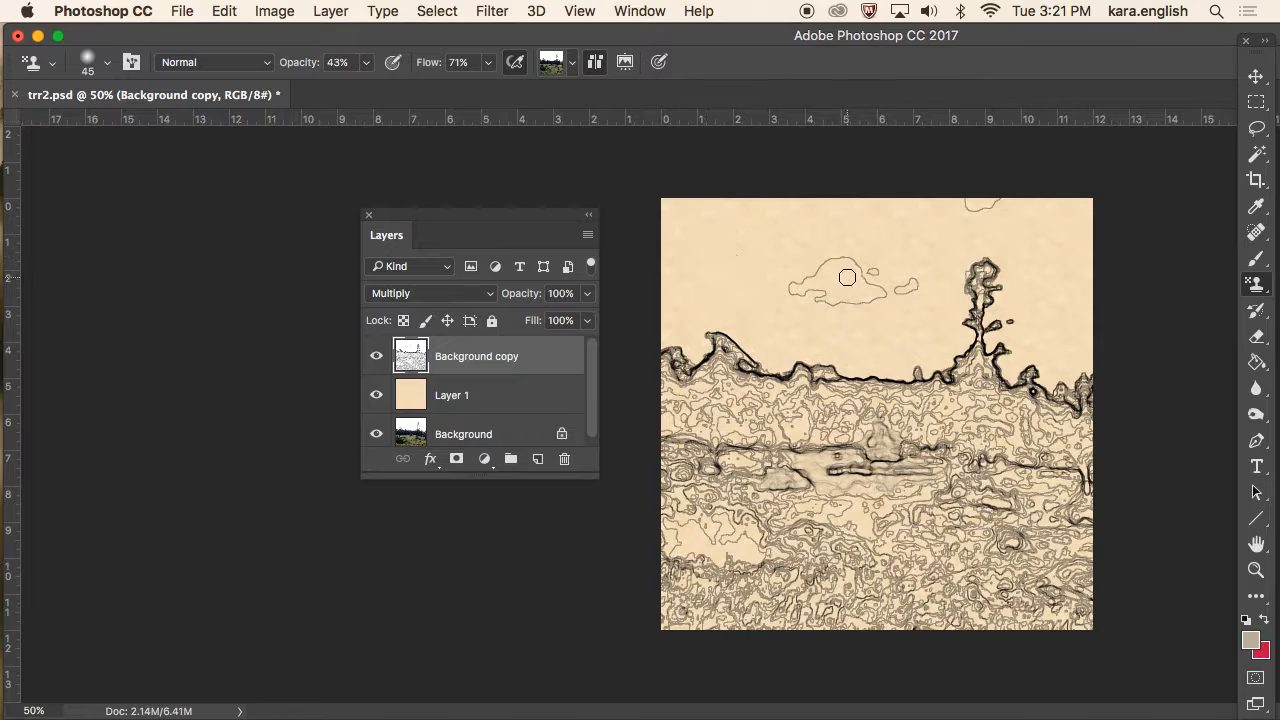
mouse_move(849, 268)
mouse_down()
mouse_move(810, 282)
mouse_move(862, 281)
mouse_move(835, 301)
mouse_move(843, 282)
mouse_move(872, 300)
mouse_move(812, 292)
mouse_move(877, 292)
mouse_move(811, 303)
mouse_move(826, 274)
mouse_move(838, 299)
mouse_move(788, 283)
mouse_move(861, 287)
mouse_move(790, 296)
mouse_move(857, 271)
mouse_move(825, 310)
mouse_move(841, 266)
mouse_move(861, 314)
mouse_move(807, 289)
mouse_move(864, 301)
mouse_move(805, 287)
mouse_move(870, 288)
mouse_up()
mouse_move(705, 365)
mouse_down()
mouse_move(744, 336)
mouse_move(750, 374)
mouse_move(697, 382)
mouse_move(760, 376)
mouse_move(784, 398)
mouse_up()
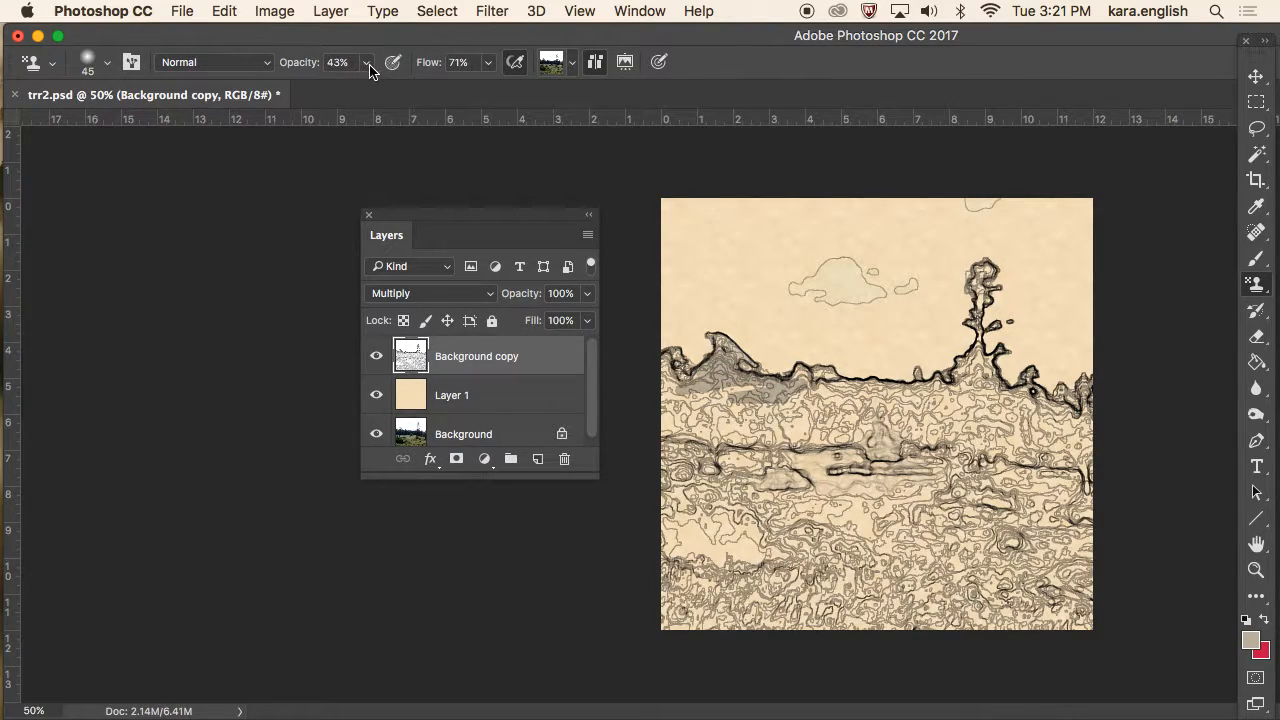
Raise the stamp opacity to 62% and paint the mountain, the treeline and the far edge of the meadow.
click(368, 64)
drag(366, 88, 383, 88)
click(686, 383)
mouse_move(679, 382)
mouse_down()
mouse_move(651, 369)
mouse_move(705, 395)
mouse_move(715, 386)
mouse_move(702, 383)
mouse_up()
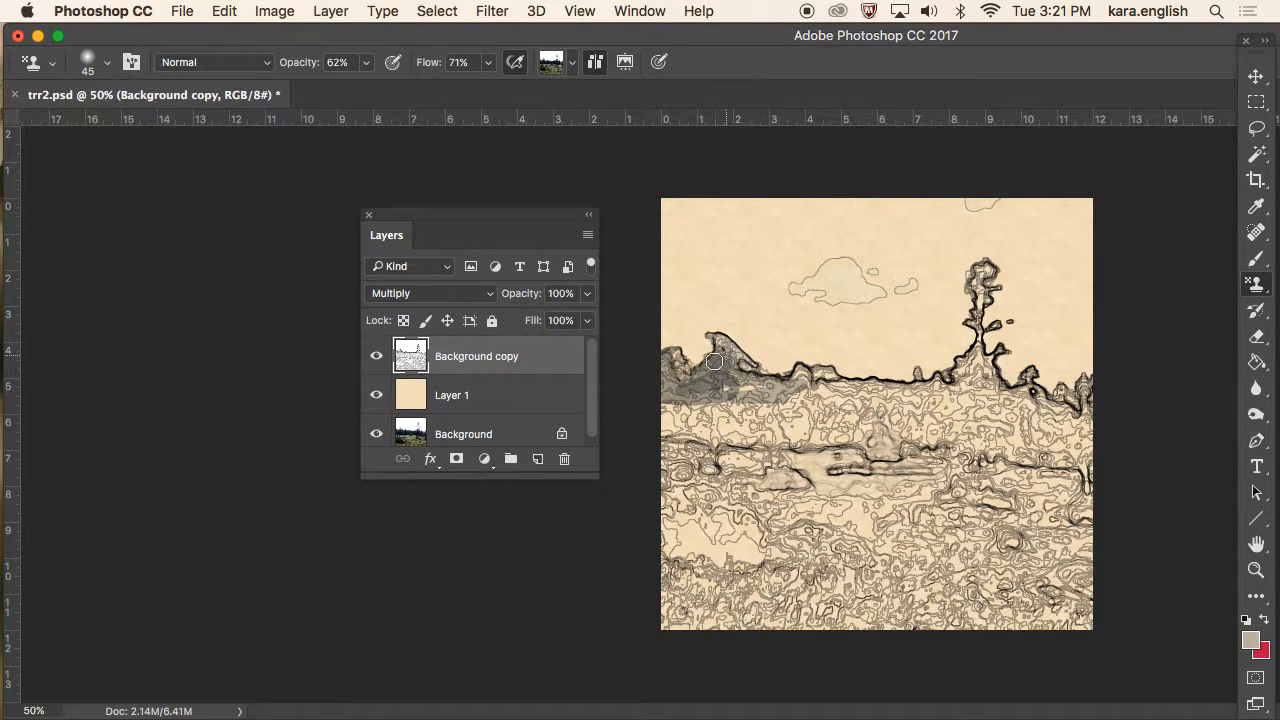
mouse_move(730, 351)
mouse_down()
mouse_move(690, 374)
mouse_move(703, 359)
mouse_move(763, 382)
mouse_move(744, 392)
mouse_move(813, 379)
mouse_move(836, 389)
mouse_move(699, 399)
mouse_move(756, 392)
mouse_move(664, 409)
mouse_move(714, 416)
mouse_move(669, 423)
mouse_move(770, 440)
mouse_move(718, 439)
mouse_move(826, 421)
mouse_move(731, 422)
mouse_move(800, 407)
mouse_up()
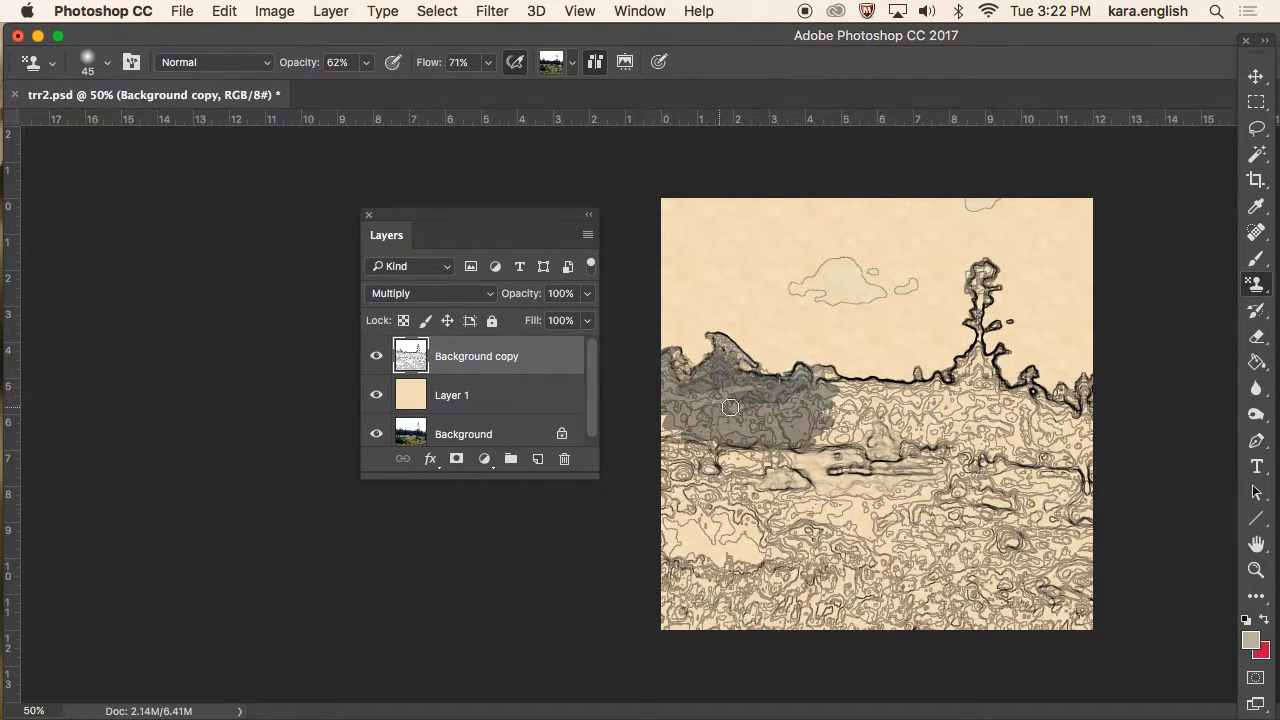
mouse_move(674, 424)
mouse_down()
mouse_move(884, 448)
mouse_move(873, 457)
mouse_move(893, 430)
mouse_move(807, 414)
mouse_move(842, 404)
mouse_move(862, 379)
mouse_move(817, 375)
mouse_move(884, 391)
mouse_move(871, 399)
mouse_move(925, 398)
mouse_move(915, 406)
mouse_move(940, 422)
mouse_move(894, 428)
mouse_move(919, 446)
mouse_move(902, 452)
mouse_move(983, 452)
mouse_move(959, 447)
mouse_move(980, 427)
mouse_move(981, 381)
mouse_move(949, 388)
mouse_move(985, 360)
mouse_move(986, 402)
mouse_move(1011, 407)
mouse_move(1030, 382)
mouse_move(1013, 403)
mouse_move(1046, 418)
mouse_move(1122, 419)
mouse_move(961, 415)
mouse_move(1089, 404)
mouse_move(1091, 382)
mouse_move(1082, 424)
mouse_move(980, 435)
mouse_move(1006, 453)
mouse_move(1047, 444)
mouse_move(1091, 462)
mouse_move(1084, 448)
mouse_move(1076, 467)
mouse_move(1090, 447)
mouse_move(1086, 479)
mouse_move(668, 450)
mouse_move(720, 445)
mouse_move(665, 468)
mouse_move(699, 467)
mouse_up()
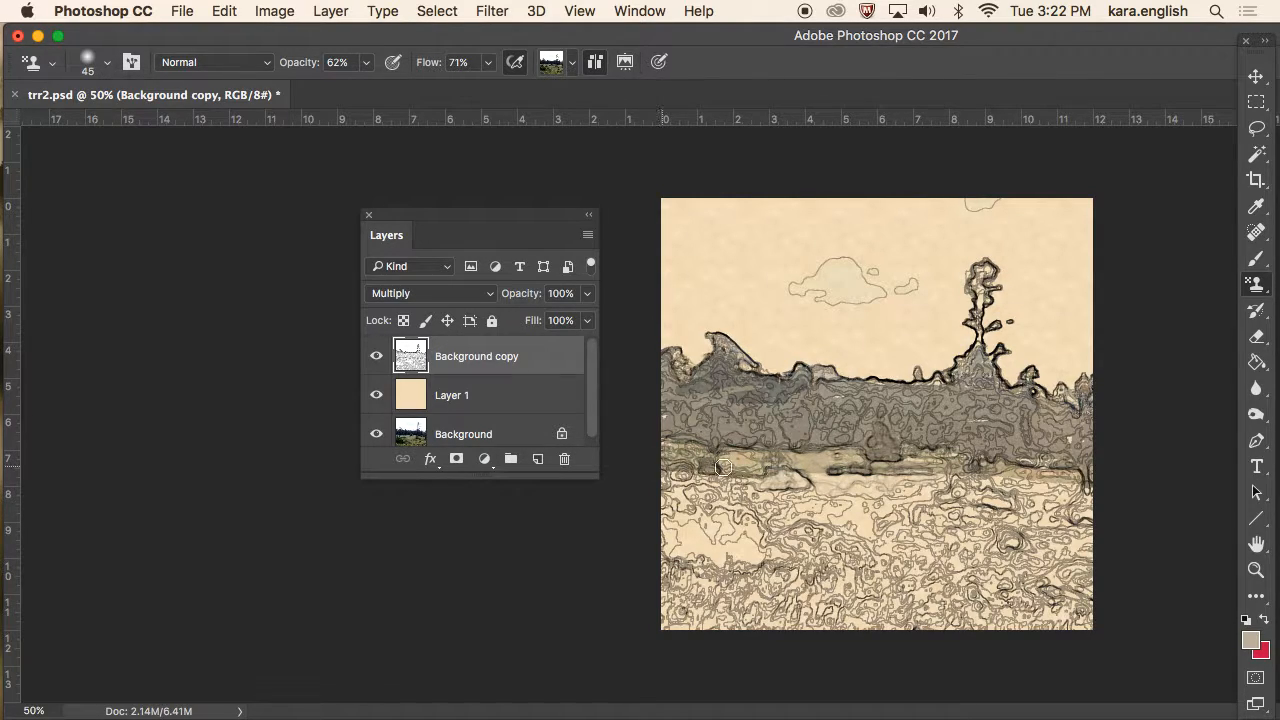
drag(778, 472, 672, 480)
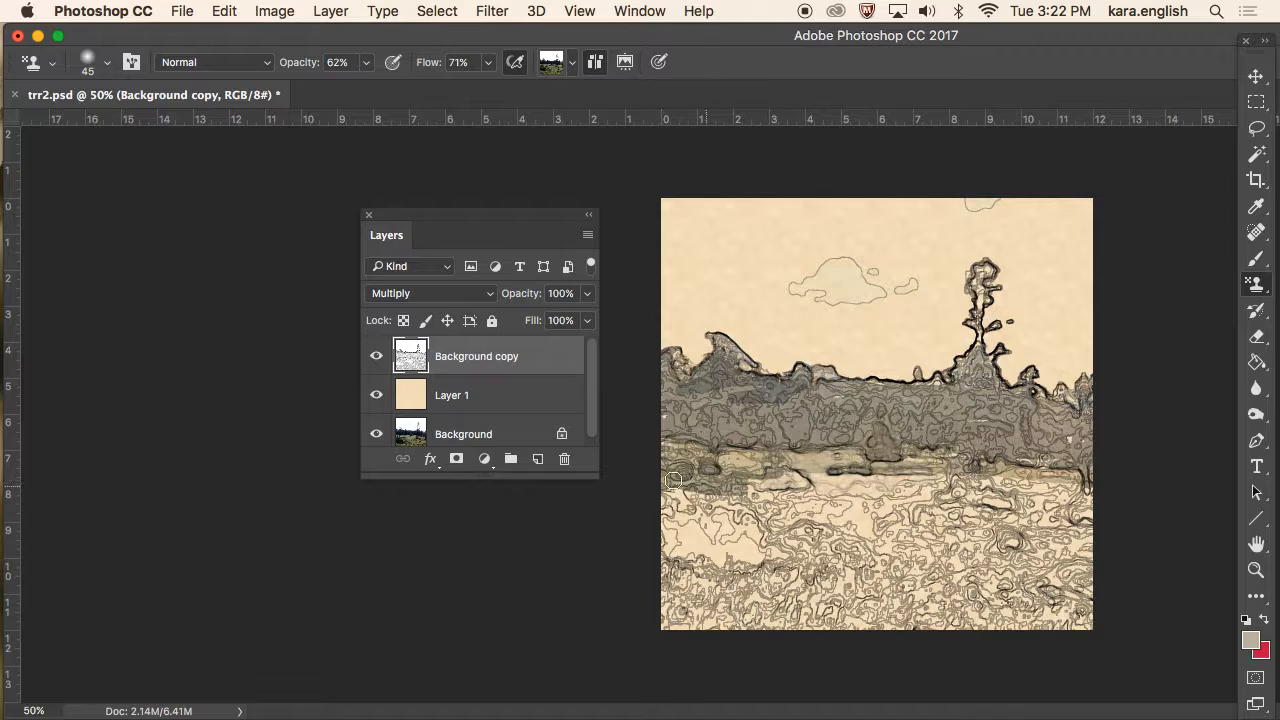
mouse_move(679, 376)
mouse_down()
mouse_move(675, 492)
mouse_move(689, 480)
mouse_move(684, 439)
mouse_move(758, 415)
mouse_move(729, 410)
mouse_move(688, 373)
mouse_move(712, 371)
mouse_move(709, 341)
mouse_move(730, 386)
mouse_move(771, 389)
mouse_move(739, 409)
mouse_move(693, 411)
mouse_move(687, 394)
mouse_move(638, 388)
mouse_move(863, 445)
mouse_move(878, 434)
mouse_move(825, 407)
mouse_move(861, 404)
mouse_move(808, 391)
mouse_move(831, 375)
mouse_move(863, 389)
mouse_move(855, 406)
mouse_move(883, 427)
mouse_move(872, 438)
mouse_move(889, 452)
mouse_move(860, 470)
mouse_move(952, 431)
mouse_move(942, 419)
mouse_move(959, 396)
mouse_move(935, 386)
mouse_move(926, 402)
mouse_move(961, 387)
mouse_move(961, 367)
mouse_move(969, 389)
mouse_move(1012, 398)
mouse_move(1060, 448)
mouse_move(1030, 455)
mouse_move(1078, 466)
mouse_up()
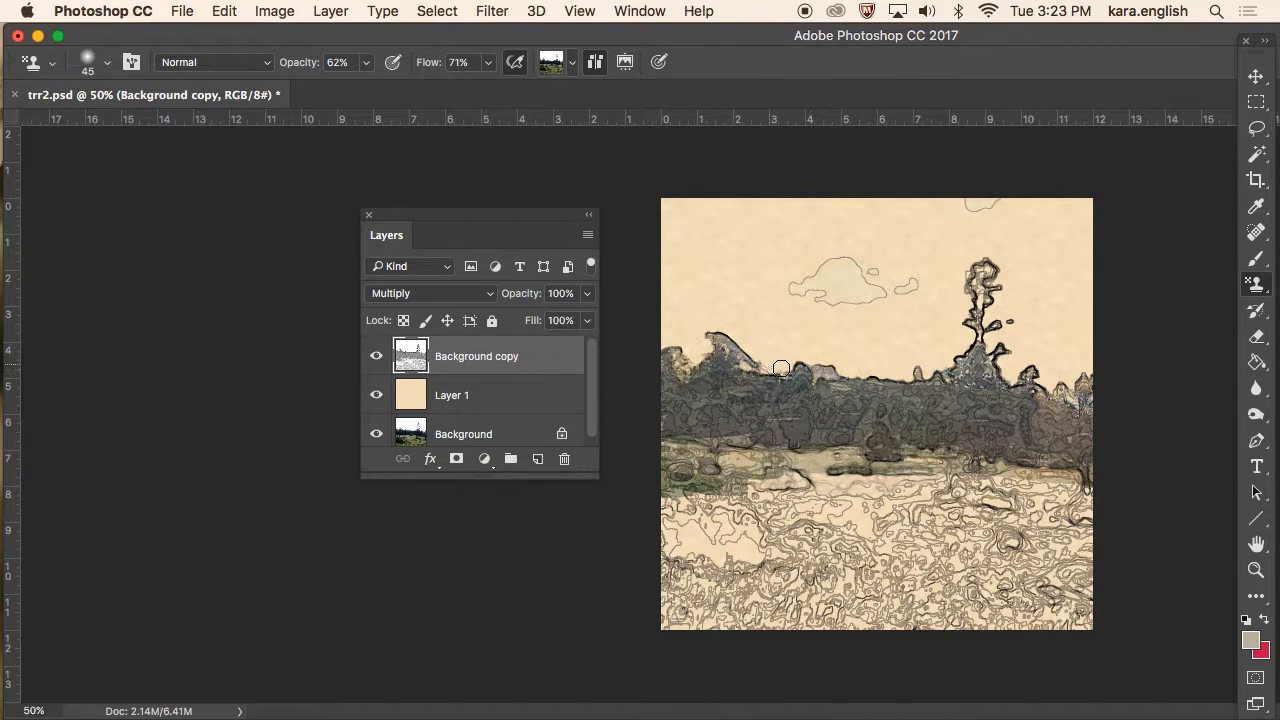
Stamp the pattern over the meadow and foreground grass, and up into the tall pine.
mouse_move(650, 373)
mouse_down()
mouse_move(740, 449)
mouse_move(604, 416)
mouse_up()
drag(897, 438, 914, 451)
mouse_move(1029, 477)
mouse_down()
mouse_move(642, 473)
mouse_move(637, 484)
mouse_move(809, 474)
mouse_move(1065, 499)
mouse_move(903, 509)
mouse_move(925, 500)
mouse_move(923, 525)
mouse_move(961, 536)
mouse_move(816, 513)
mouse_move(859, 502)
mouse_move(830, 491)
mouse_move(679, 501)
mouse_move(753, 536)
mouse_move(711, 515)
mouse_move(762, 528)
mouse_move(734, 520)
mouse_move(794, 515)
mouse_move(840, 541)
mouse_move(734, 514)
mouse_move(743, 525)
mouse_move(686, 532)
mouse_move(936, 545)
mouse_move(1037, 576)
mouse_move(837, 571)
mouse_move(771, 597)
mouse_move(719, 594)
mouse_move(751, 597)
mouse_move(662, 557)
mouse_move(767, 571)
mouse_move(665, 540)
mouse_move(644, 520)
mouse_move(658, 513)
mouse_move(748, 614)
mouse_move(685, 612)
mouse_move(1060, 612)
mouse_move(990, 585)
mouse_move(1055, 522)
mouse_move(1088, 530)
mouse_move(1078, 609)
mouse_up()
mouse_move(992, 604)
mouse_down()
mouse_move(787, 625)
mouse_move(827, 577)
mouse_move(804, 577)
mouse_move(767, 540)
mouse_move(701, 527)
mouse_move(696, 543)
mouse_move(723, 552)
mouse_move(681, 530)
mouse_move(642, 534)
mouse_move(668, 554)
mouse_move(634, 554)
mouse_move(658, 537)
mouse_move(659, 506)
mouse_move(763, 511)
mouse_move(739, 497)
mouse_move(773, 488)
mouse_move(687, 477)
mouse_up()
mouse_move(768, 477)
mouse_down()
mouse_move(806, 479)
mouse_move(877, 527)
mouse_move(941, 511)
mouse_move(942, 497)
mouse_move(1030, 502)
mouse_move(992, 473)
mouse_move(1008, 470)
mouse_move(994, 445)
mouse_move(1056, 419)
mouse_move(1066, 395)
mouse_move(1017, 447)
mouse_move(993, 445)
mouse_move(1038, 454)
mouse_move(931, 417)
mouse_move(953, 381)
mouse_move(989, 363)
mouse_move(970, 349)
mouse_move(955, 377)
mouse_move(995, 410)
mouse_move(953, 415)
mouse_move(1083, 446)
mouse_move(1059, 456)
mouse_move(944, 428)
mouse_move(976, 446)
mouse_move(926, 462)
mouse_move(889, 424)
mouse_move(899, 432)
mouse_move(740, 443)
mouse_move(791, 420)
mouse_move(683, 398)
mouse_move(704, 397)
mouse_move(650, 363)
mouse_move(747, 356)
mouse_move(889, 403)
mouse_move(873, 410)
mouse_move(881, 419)
mouse_move(990, 388)
mouse_move(966, 378)
mouse_move(990, 388)
mouse_move(949, 393)
mouse_move(923, 357)
mouse_move(1012, 318)
mouse_up()
mouse_move(1127, 461)
mouse_down()
mouse_move(1007, 482)
mouse_move(1033, 511)
mouse_move(987, 486)
mouse_move(1022, 488)
mouse_move(944, 542)
mouse_move(864, 528)
mouse_move(887, 536)
mouse_move(895, 519)
mouse_move(967, 503)
mouse_move(848, 533)
mouse_move(852, 571)
mouse_move(942, 598)
mouse_move(1055, 597)
mouse_move(1106, 632)
mouse_move(1047, 620)
mouse_move(1124, 614)
mouse_move(1112, 559)
mouse_move(1126, 564)
mouse_move(935, 541)
mouse_move(1070, 506)
mouse_move(639, 536)
mouse_move(787, 553)
mouse_move(830, 588)
mouse_move(948, 606)
mouse_move(928, 593)
mouse_move(944, 589)
mouse_move(927, 563)
mouse_up()
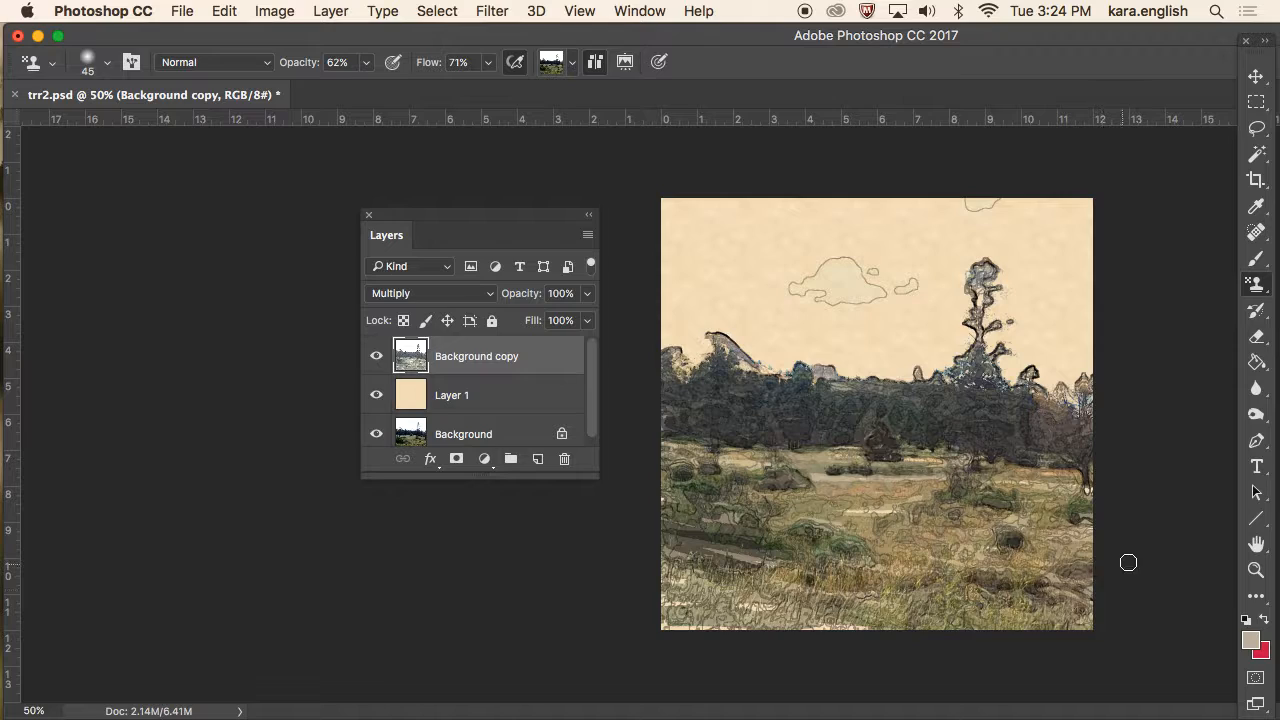
Build up the color with more pattern strokes over the shrubs, dark treeline and foreground down to the image's lower edge.
drag(958, 499, 987, 497)
mouse_move(777, 594)
mouse_down()
mouse_move(667, 560)
mouse_move(638, 567)
mouse_move(679, 585)
mouse_move(669, 590)
mouse_move(764, 609)
mouse_move(746, 623)
mouse_move(861, 628)
mouse_up()
mouse_move(764, 618)
mouse_down()
mouse_move(867, 554)
mouse_move(817, 536)
mouse_move(832, 531)
mouse_move(866, 540)
mouse_move(895, 599)
mouse_move(923, 594)
mouse_move(912, 566)
mouse_move(1002, 561)
mouse_move(1003, 544)
mouse_move(1043, 546)
mouse_move(981, 563)
mouse_move(1052, 584)
mouse_move(1071, 550)
mouse_move(992, 524)
mouse_move(820, 501)
mouse_move(858, 525)
mouse_move(827, 497)
mouse_move(836, 477)
mouse_move(863, 482)
mouse_move(799, 503)
mouse_move(807, 529)
mouse_move(810, 502)
mouse_move(851, 489)
mouse_move(1024, 495)
mouse_move(1008, 488)
mouse_move(1016, 470)
mouse_move(1029, 501)
mouse_move(998, 509)
mouse_move(1027, 518)
mouse_move(978, 525)
mouse_move(994, 523)
mouse_move(1027, 563)
mouse_move(1030, 591)
mouse_move(1100, 630)
mouse_move(1039, 558)
mouse_up()
mouse_move(1059, 469)
mouse_down()
mouse_move(955, 431)
mouse_move(895, 435)
mouse_move(947, 439)
mouse_move(868, 388)
mouse_move(889, 382)
mouse_move(817, 390)
mouse_up()
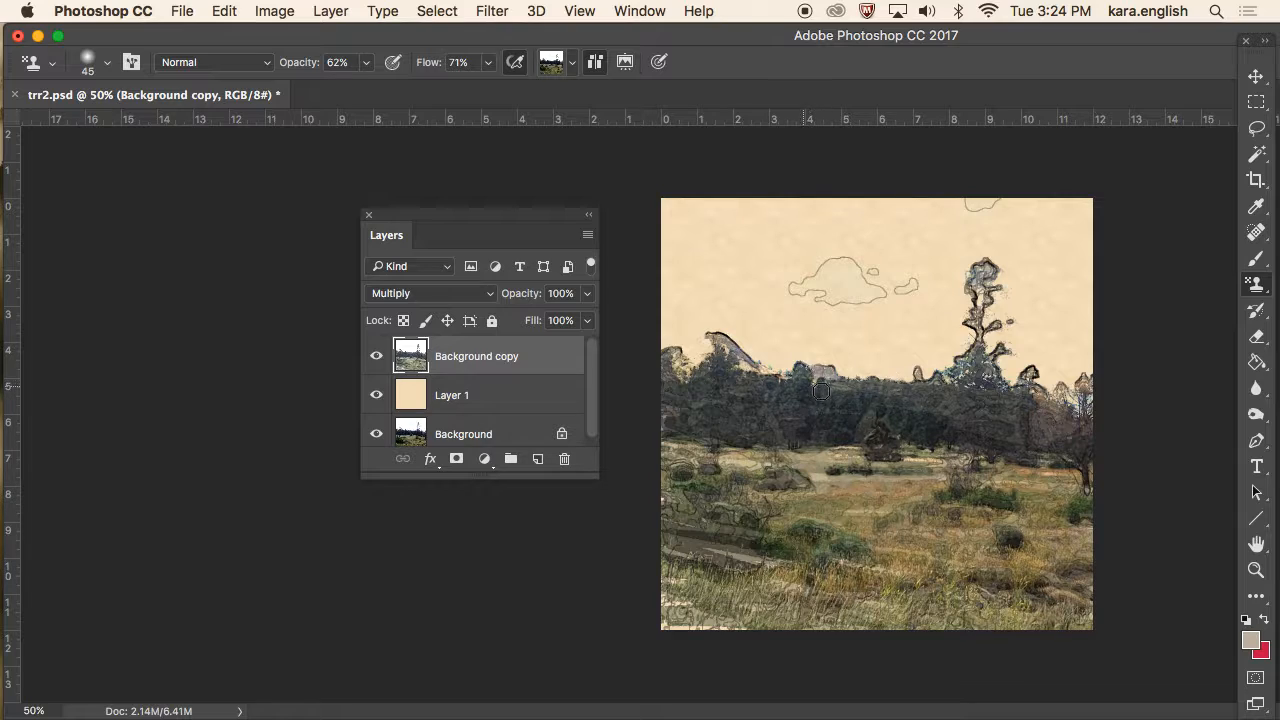
mouse_move(1011, 437)
mouse_down()
mouse_move(935, 405)
mouse_move(1034, 384)
mouse_up()
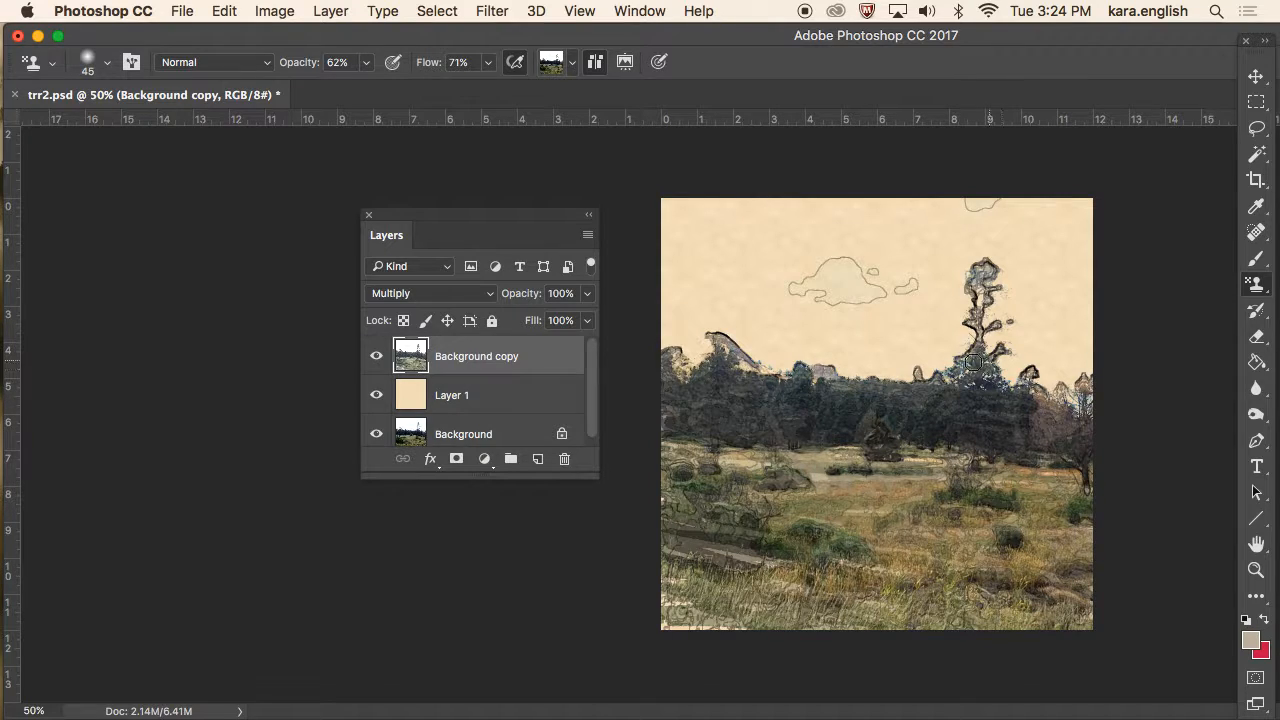
mouse_move(769, 411)
mouse_down()
mouse_move(690, 336)
mouse_move(760, 388)
mouse_move(810, 382)
mouse_move(754, 429)
mouse_move(1084, 452)
mouse_move(913, 430)
mouse_move(987, 439)
mouse_move(900, 408)
mouse_move(1084, 395)
mouse_move(880, 428)
mouse_move(993, 436)
mouse_up()
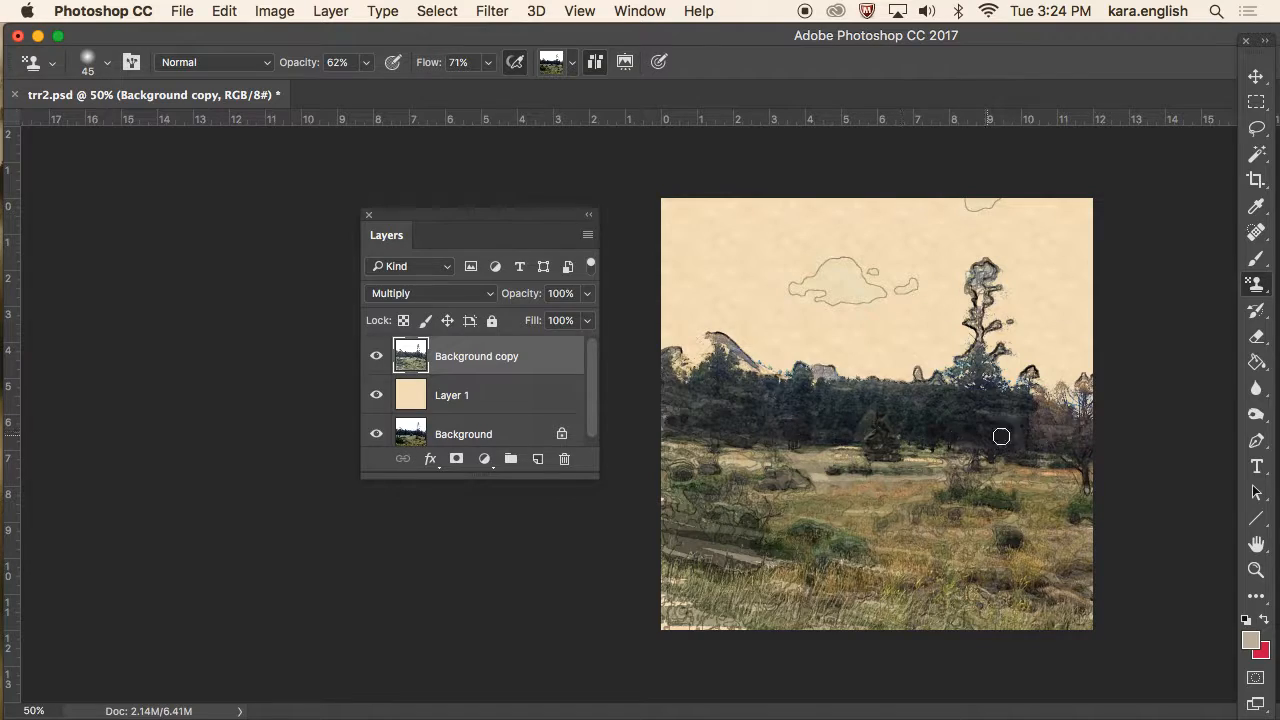
mouse_move(970, 381)
mouse_down()
mouse_move(677, 400)
mouse_move(674, 438)
mouse_move(639, 448)
mouse_move(630, 472)
mouse_move(678, 541)
mouse_move(642, 486)
mouse_move(766, 528)
mouse_move(760, 501)
mouse_move(734, 504)
mouse_move(745, 568)
mouse_move(723, 572)
mouse_move(752, 617)
mouse_move(624, 608)
mouse_move(680, 638)
mouse_move(654, 615)
mouse_move(750, 631)
mouse_up()
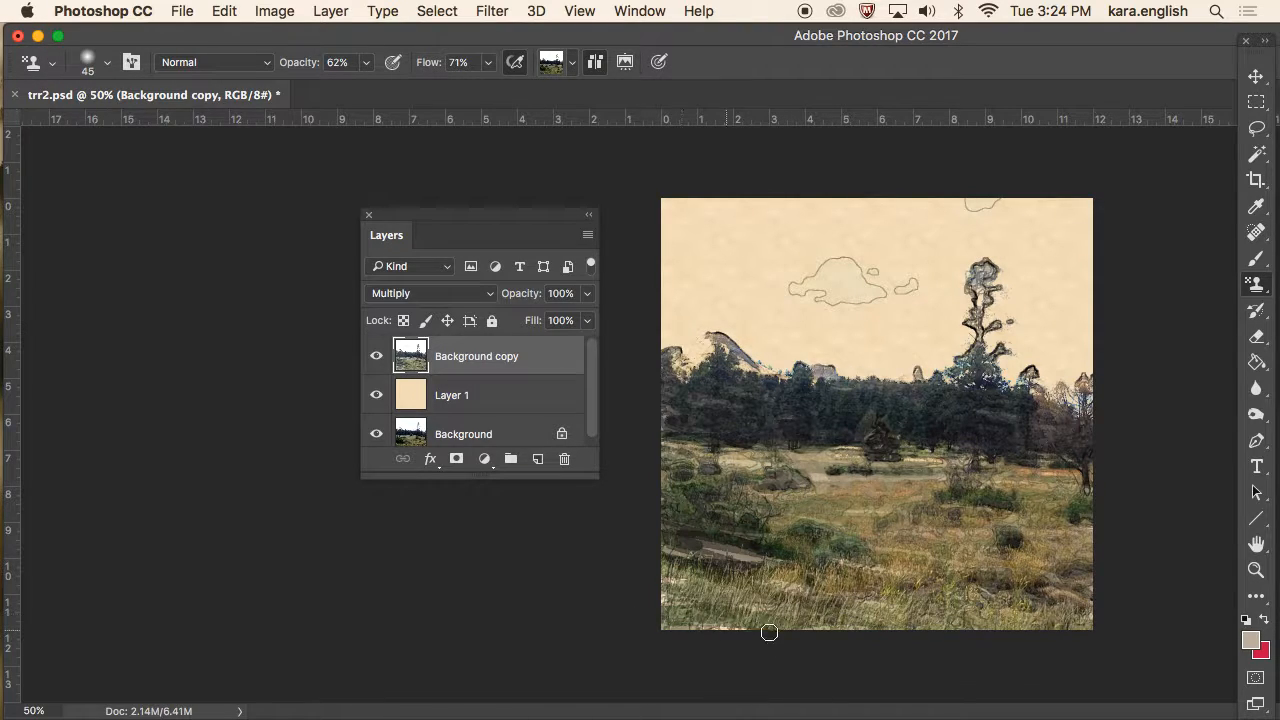
drag(837, 633, 1054, 692)
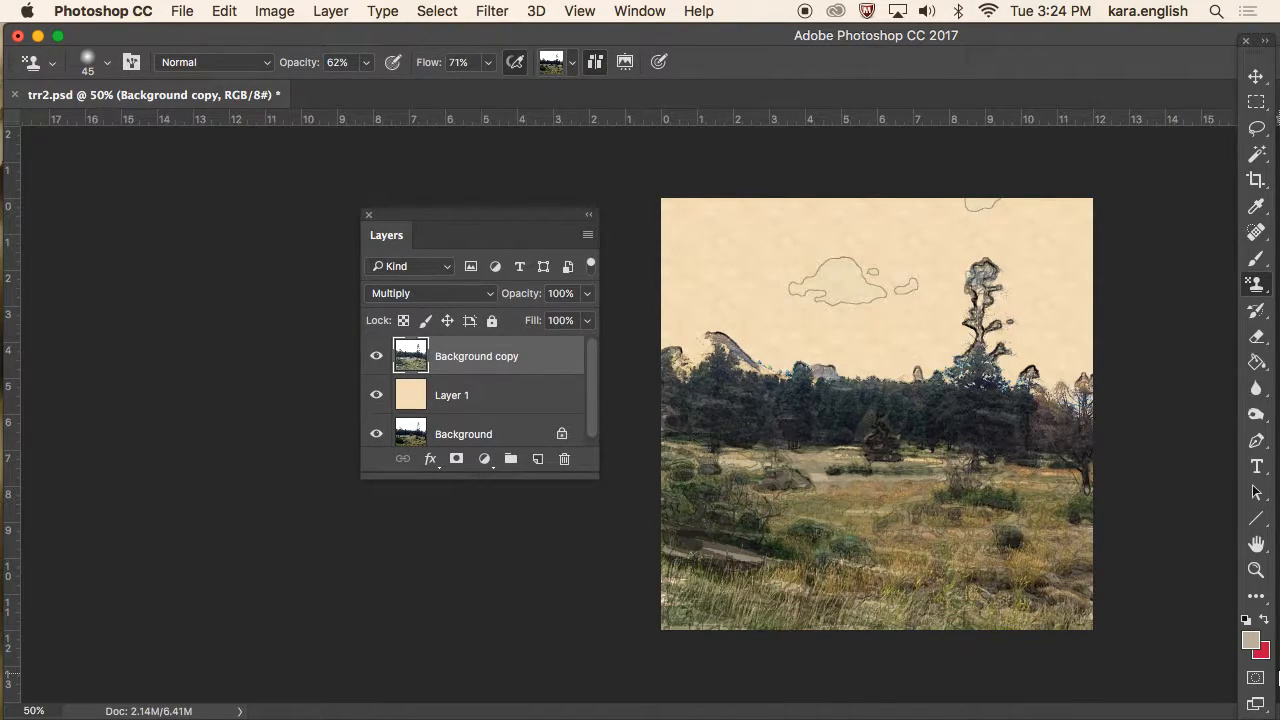
Add a new layer above the Background copy layer.
mouse_move(1277, 677)
click(539, 460)
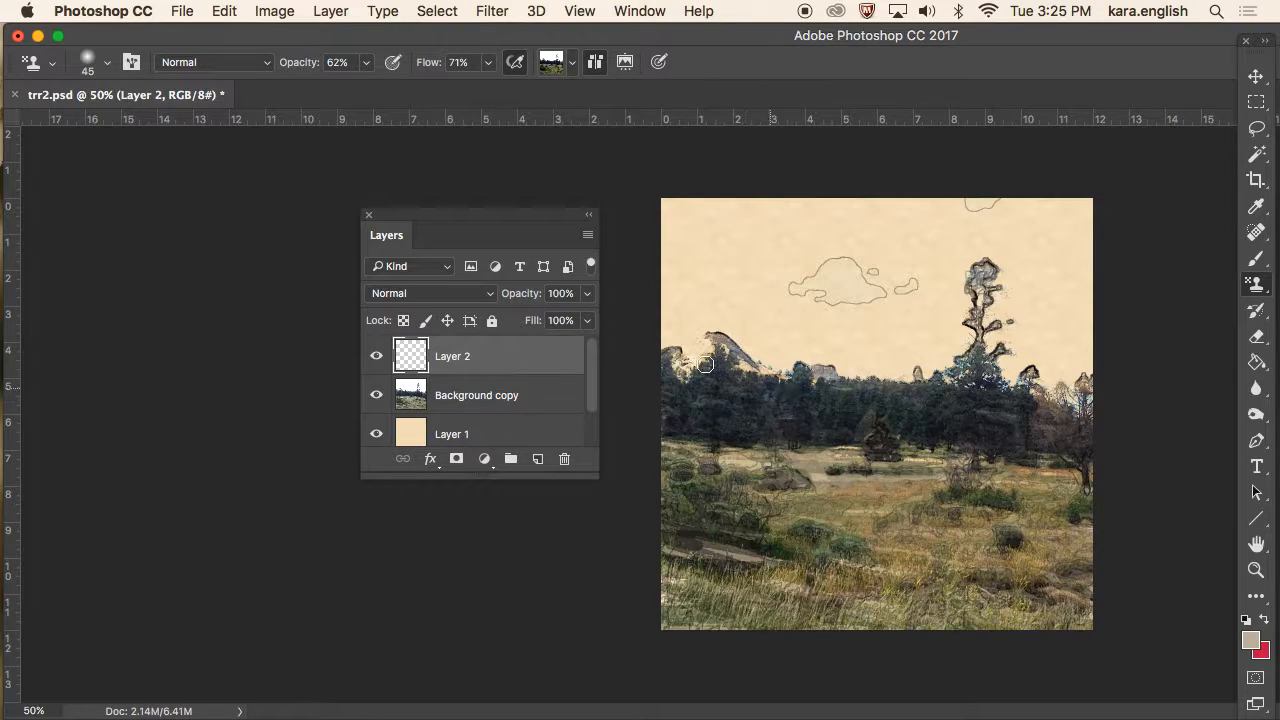
Try stamping the pattern across the sky on the new layer, enlarging the brush to 92 px.
mouse_move(706, 345)
mouse_down()
mouse_move(805, 372)
mouse_move(1107, 371)
mouse_move(900, 352)
mouse_move(637, 300)
mouse_move(776, 310)
mouse_up()
mouse_move(894, 308)
mouse_down()
mouse_move(932, 303)
mouse_move(790, 254)
mouse_move(827, 277)
mouse_move(691, 277)
mouse_move(852, 303)
mouse_move(862, 310)
mouse_move(819, 320)
mouse_move(970, 365)
mouse_move(904, 373)
mouse_move(943, 383)
mouse_move(798, 301)
mouse_move(801, 282)
mouse_move(932, 302)
mouse_move(1015, 296)
mouse_up()
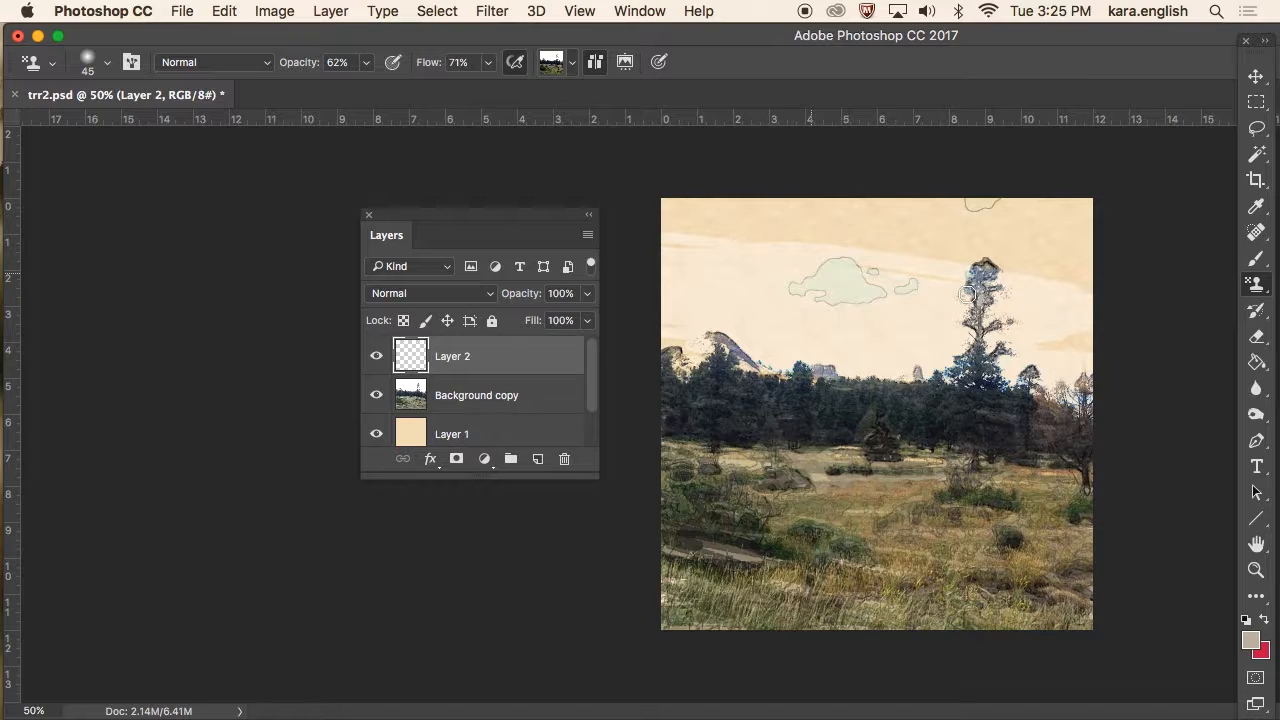
click(95, 62)
drag(142, 127, 145, 128)
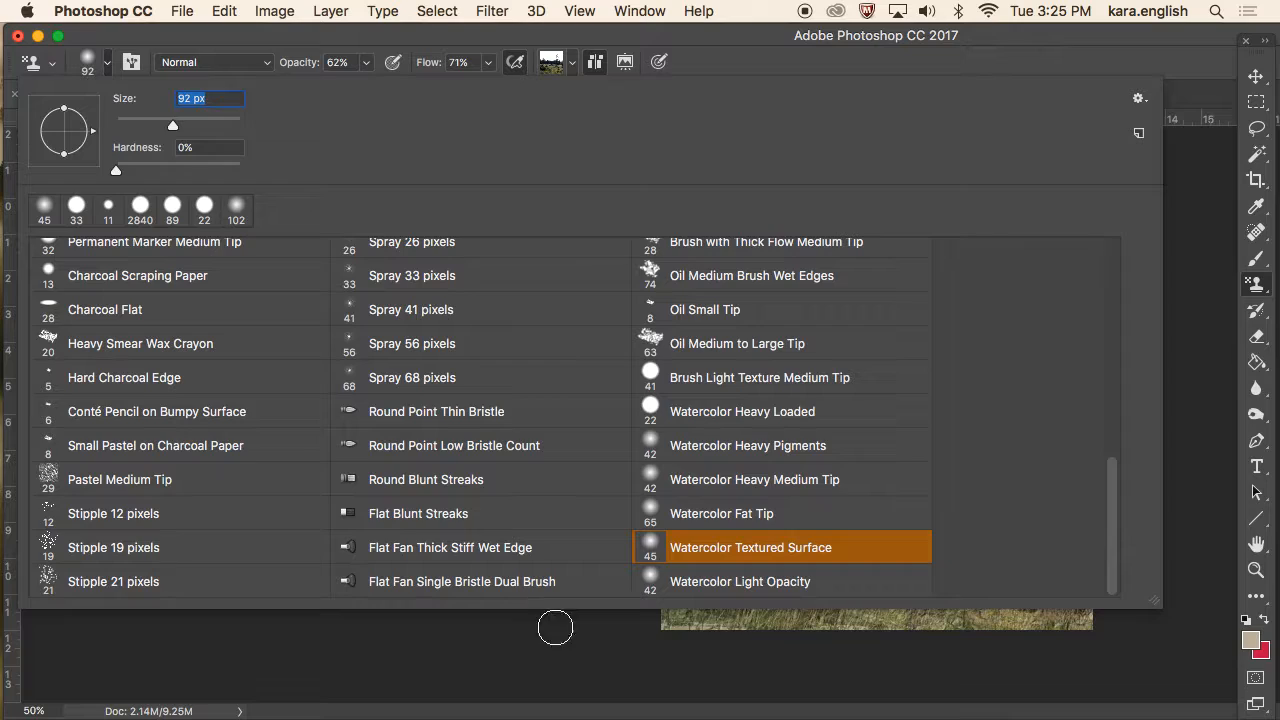
click(572, 605)
mouse_move(1036, 216)
mouse_down()
mouse_move(928, 234)
mouse_move(603, 220)
mouse_move(620, 208)
mouse_move(813, 219)
mouse_move(1104, 264)
mouse_move(997, 262)
mouse_move(1140, 265)
mouse_move(1112, 229)
mouse_move(1032, 209)
mouse_up()
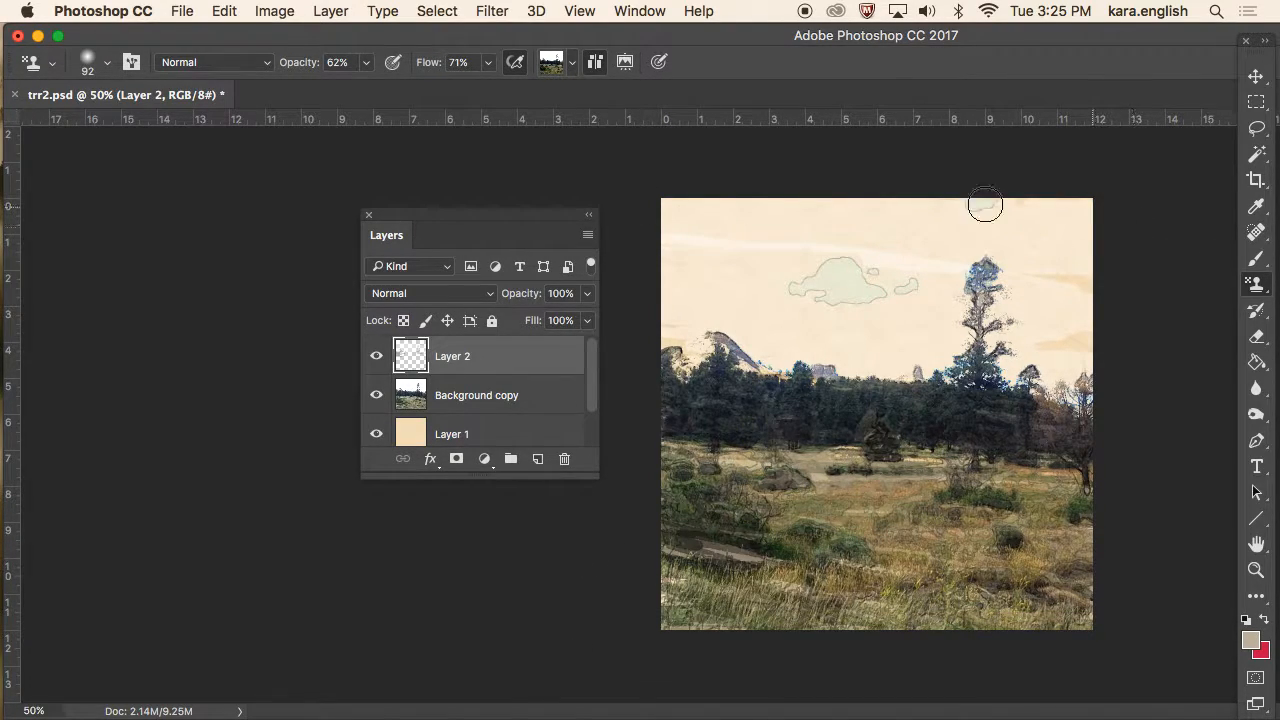
mouse_move(909, 255)
mouse_down()
mouse_move(1066, 328)
mouse_move(1095, 302)
mouse_move(1075, 345)
mouse_up()
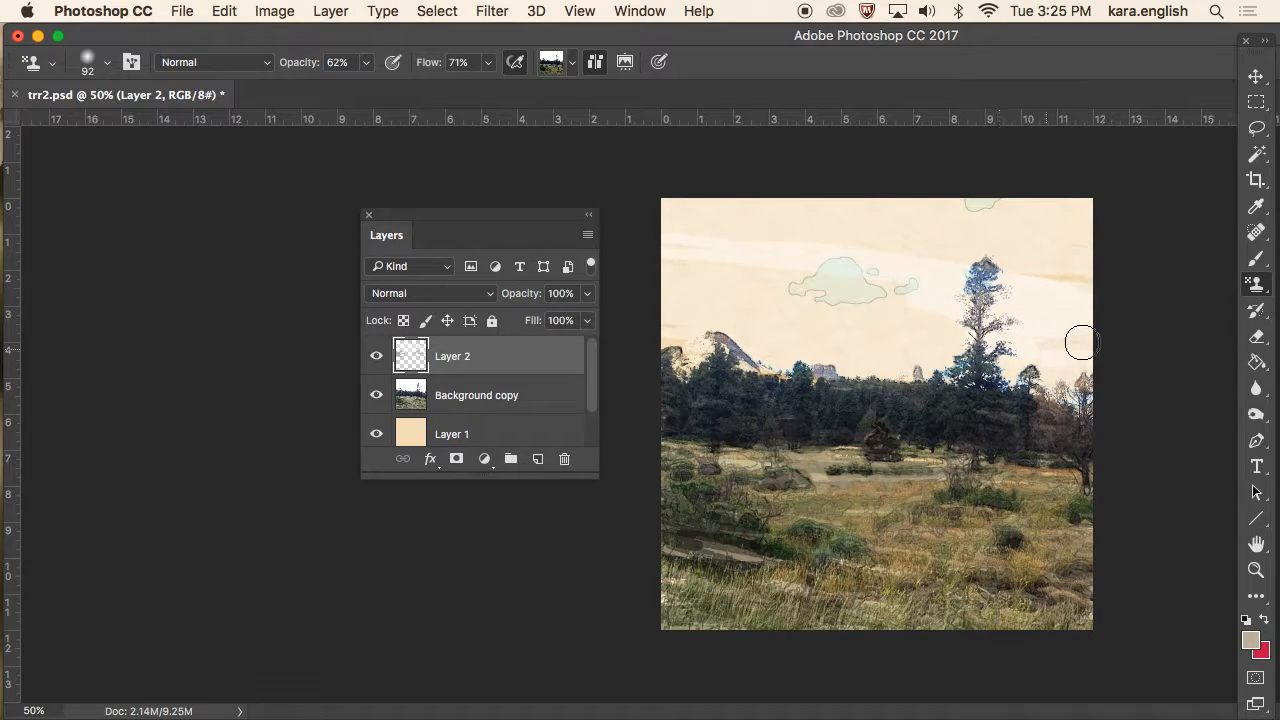
Step back through the history to undo the sky strokes on the new layer.
click(222, 11)
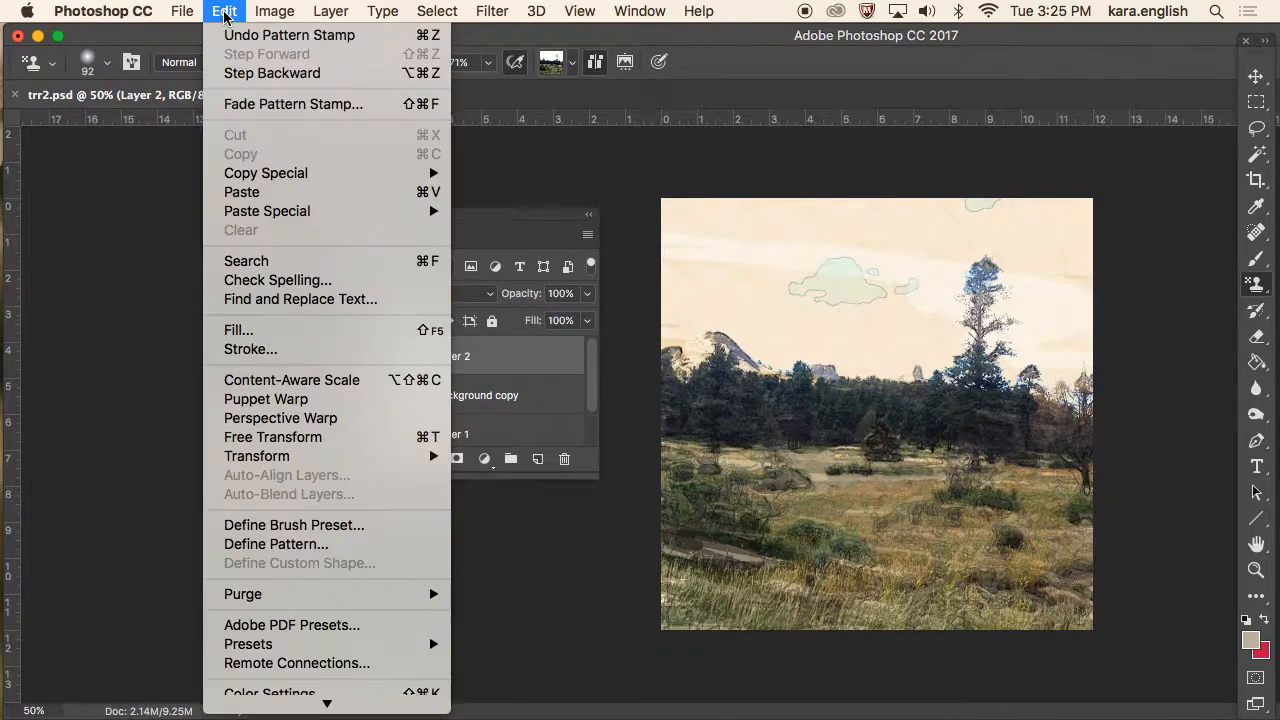
click(250, 73)
click(224, 11)
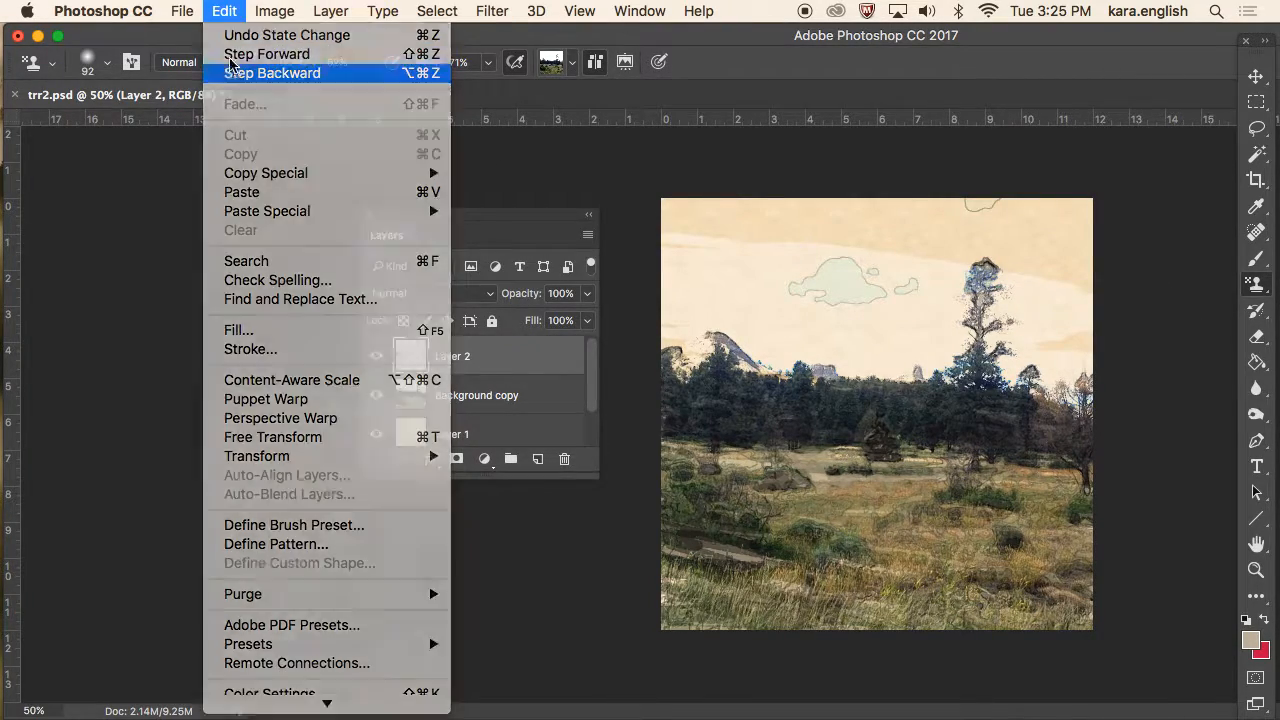
click(250, 73)
click(222, 11)
click(240, 71)
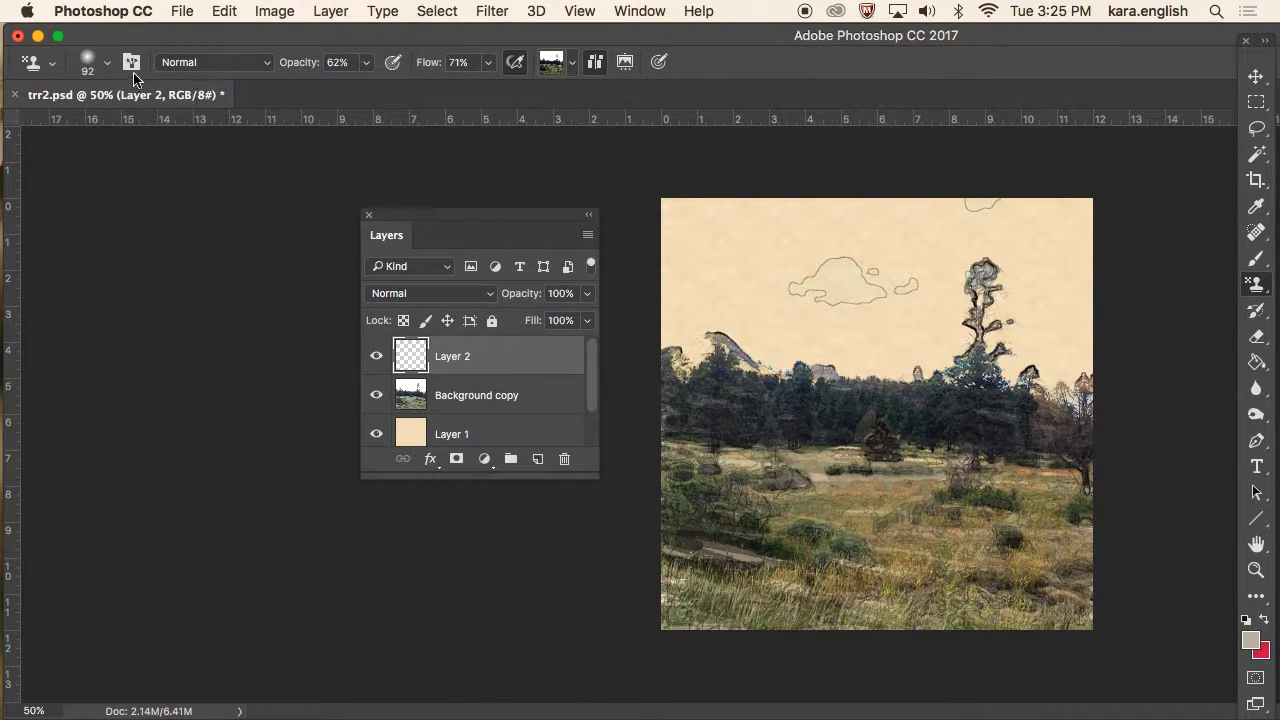
Enlarge the brush to 150 px and stamp the pattern across the entire sky on the new layer.
click(107, 65)
drag(173, 127, 194, 124)
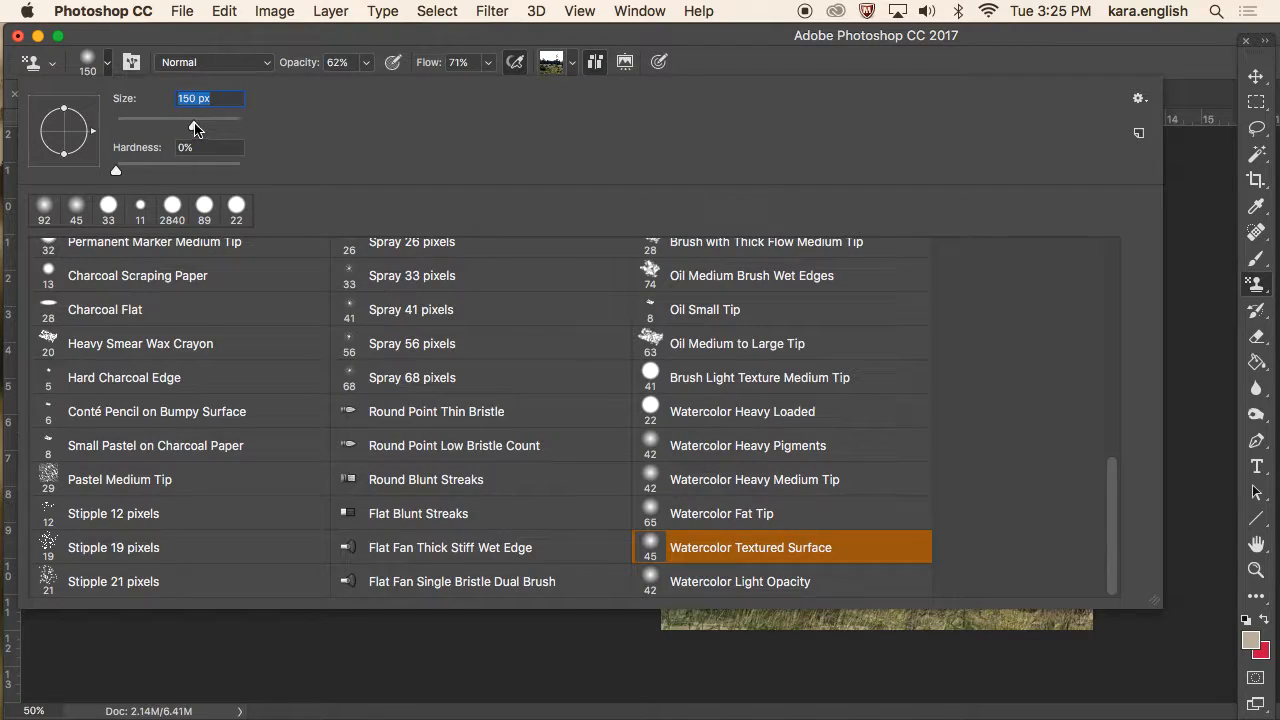
click(486, 637)
mouse_move(903, 251)
mouse_down()
mouse_move(1161, 235)
mouse_move(551, 220)
mouse_move(1090, 290)
mouse_move(727, 326)
mouse_move(1214, 391)
mouse_up()
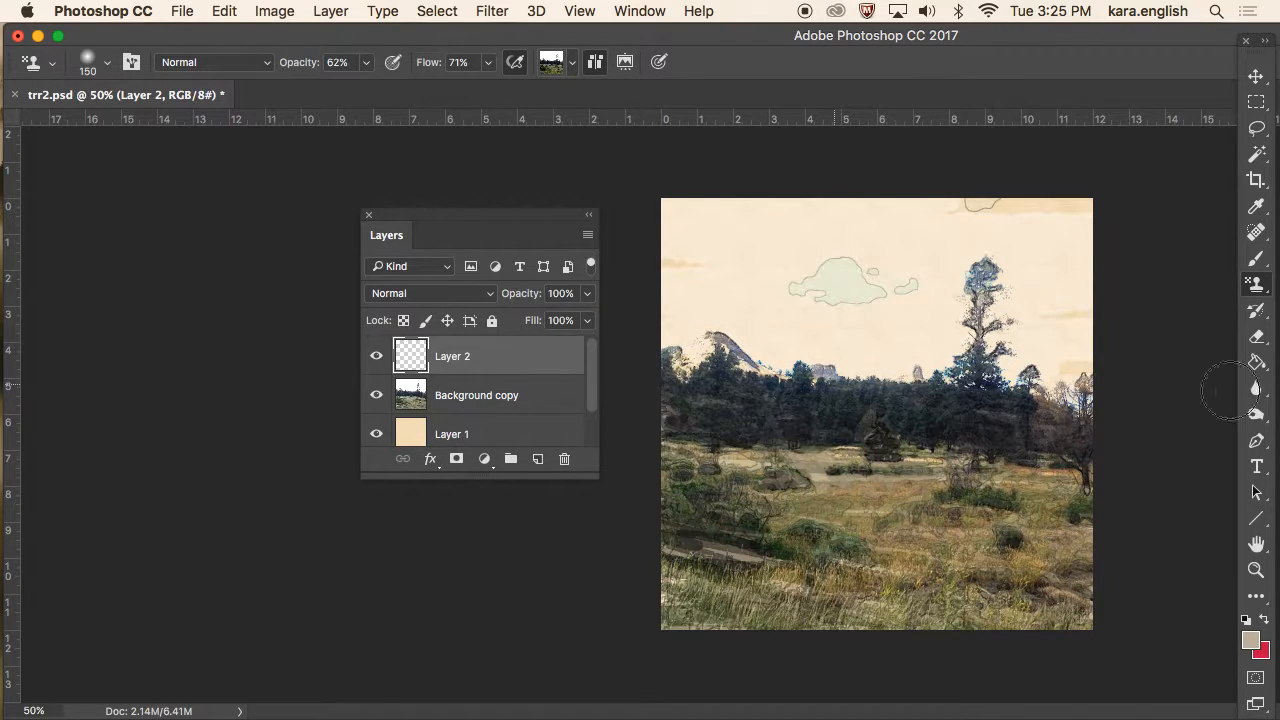
mouse_move(1173, 264)
mouse_down()
mouse_move(1031, 199)
mouse_move(1107, 328)
mouse_move(1033, 399)
mouse_move(1240, 370)
mouse_up()
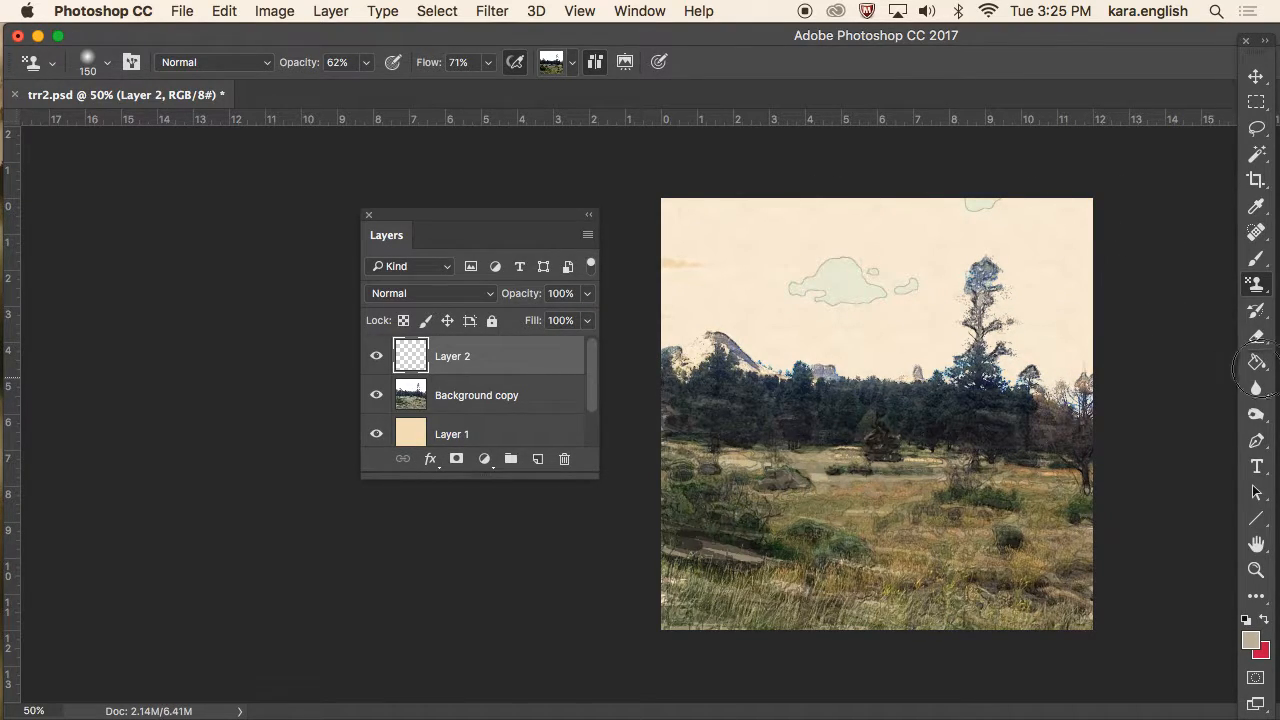
Undo the extra stroke at the sky's left edge and stamp the pattern over the trees and meadow on the new layer.
click(1256, 363)
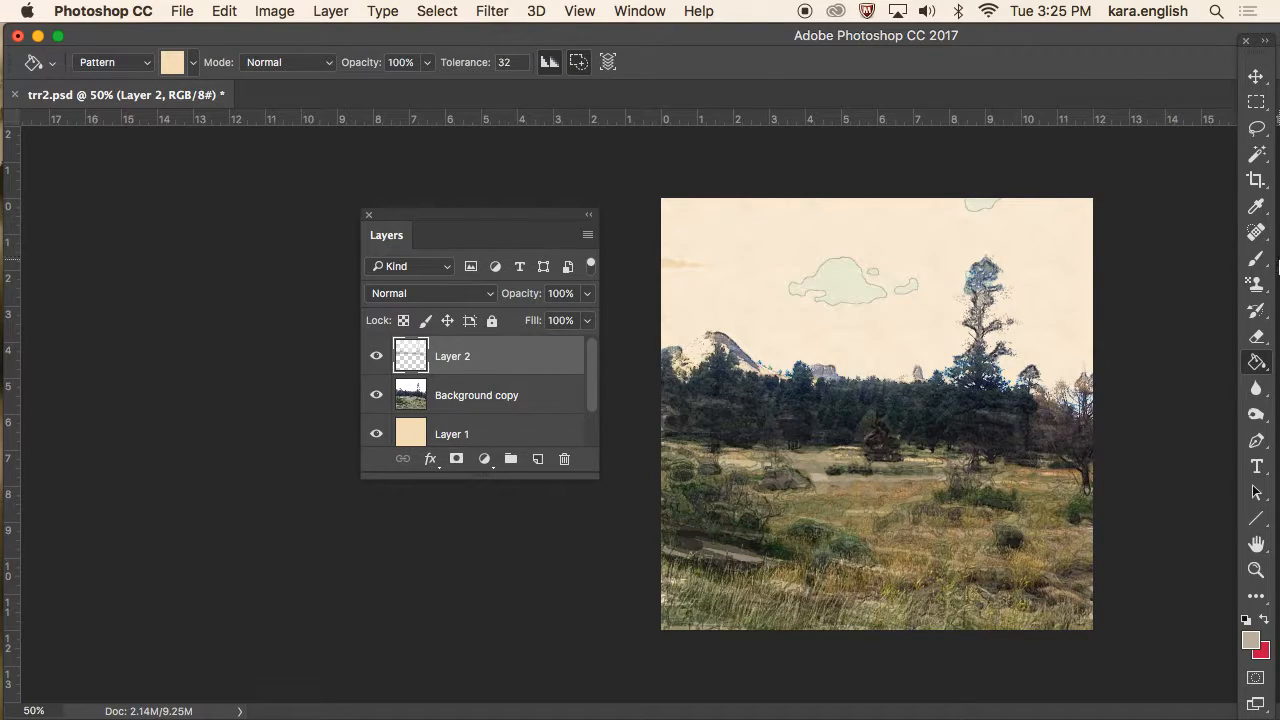
click(1256, 284)
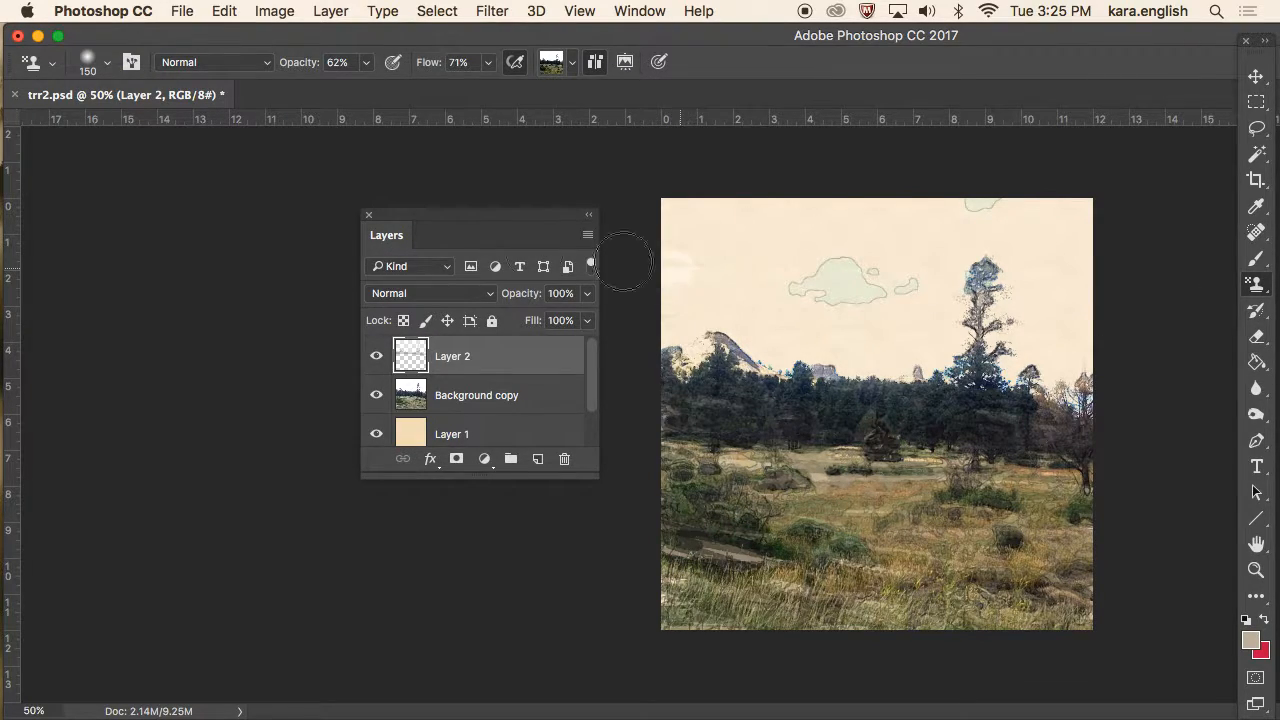
click(226, 14)
click(229, 36)
mouse_move(684, 418)
mouse_down()
mouse_move(1168, 444)
mouse_move(663, 486)
mouse_move(1189, 537)
mouse_move(680, 600)
mouse_move(880, 628)
mouse_up()
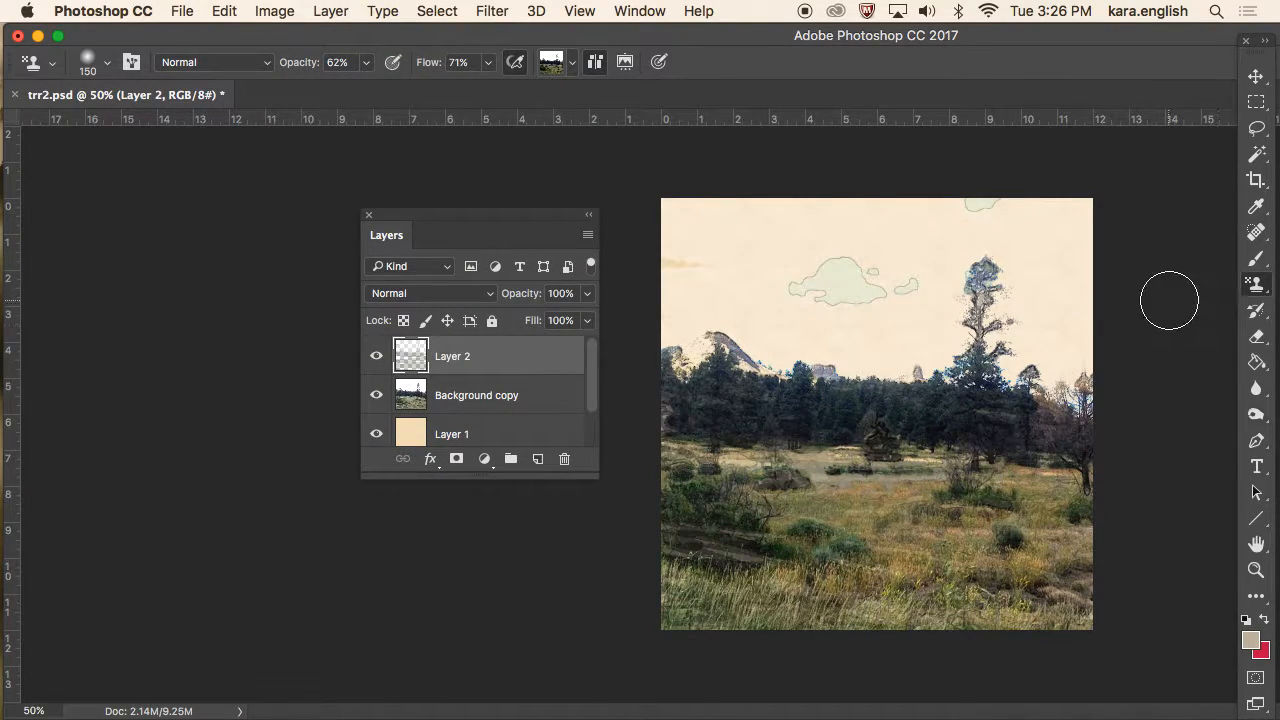
Set the new layer's opacity to 82% and its blend mode to Color Burn.
click(589, 296)
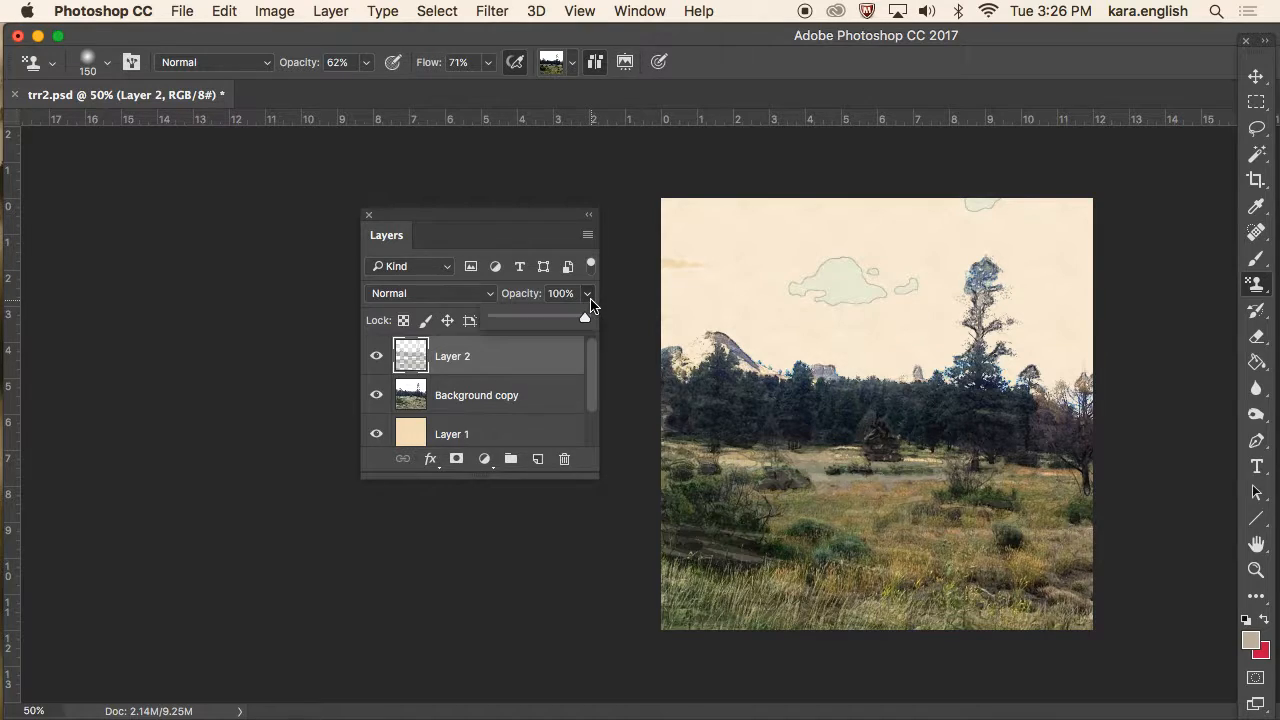
click(451, 296)
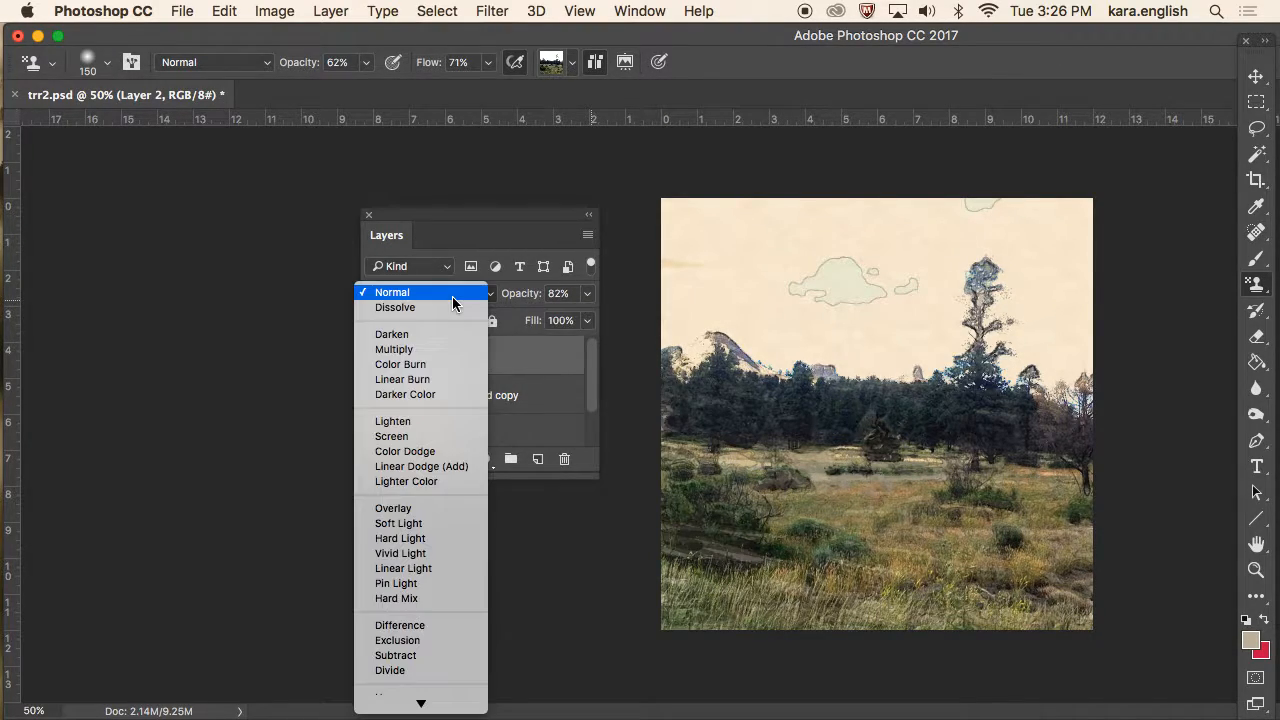
click(426, 368)
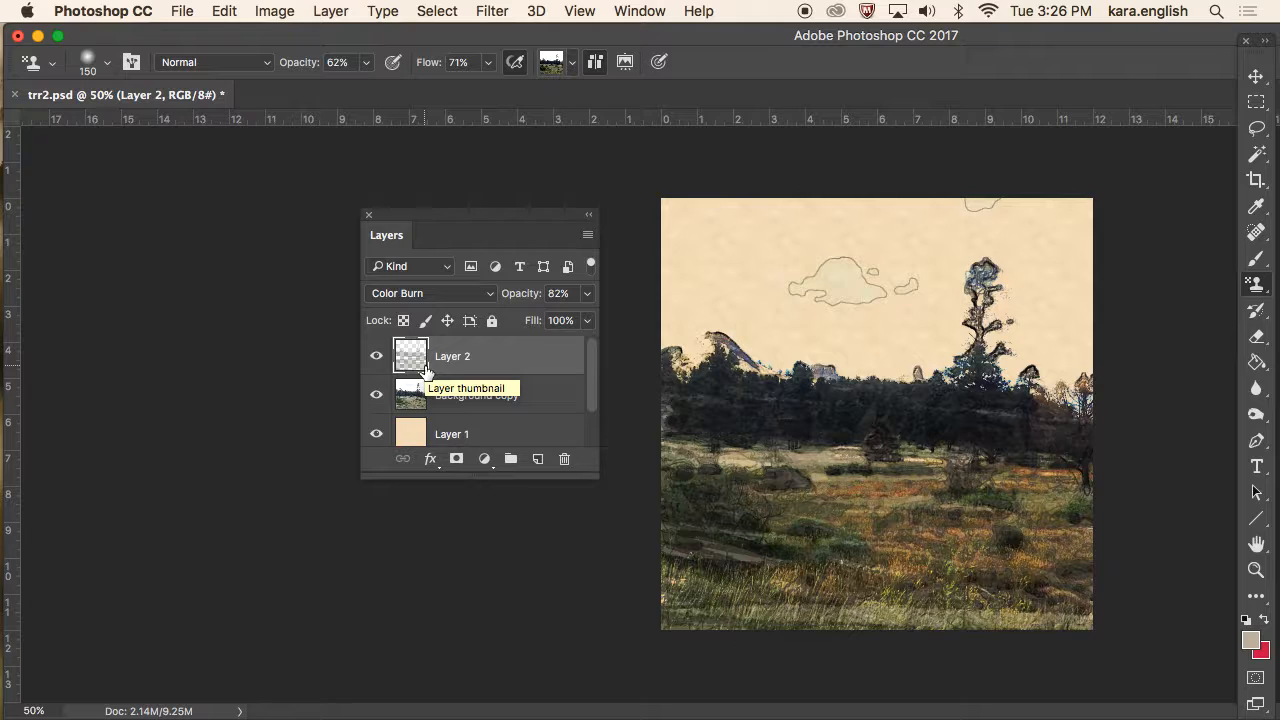
click(1262, 285)
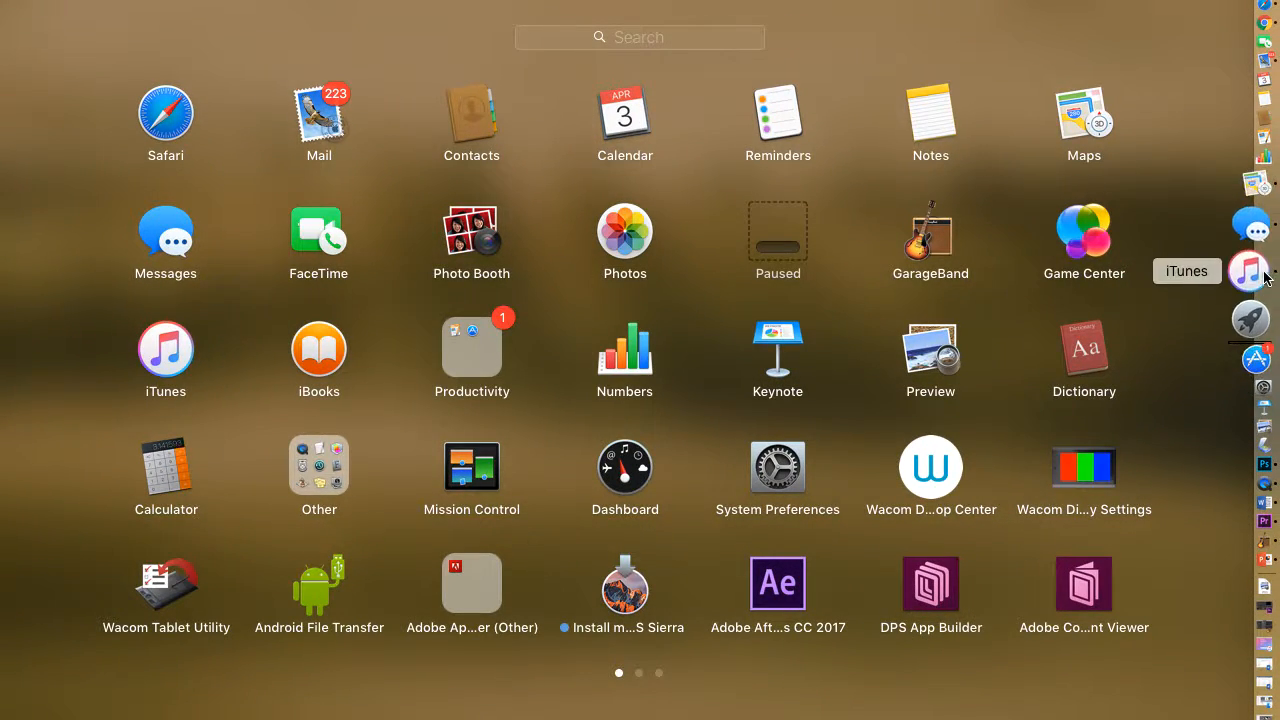
click(1258, 427)
right_click(1258, 427)
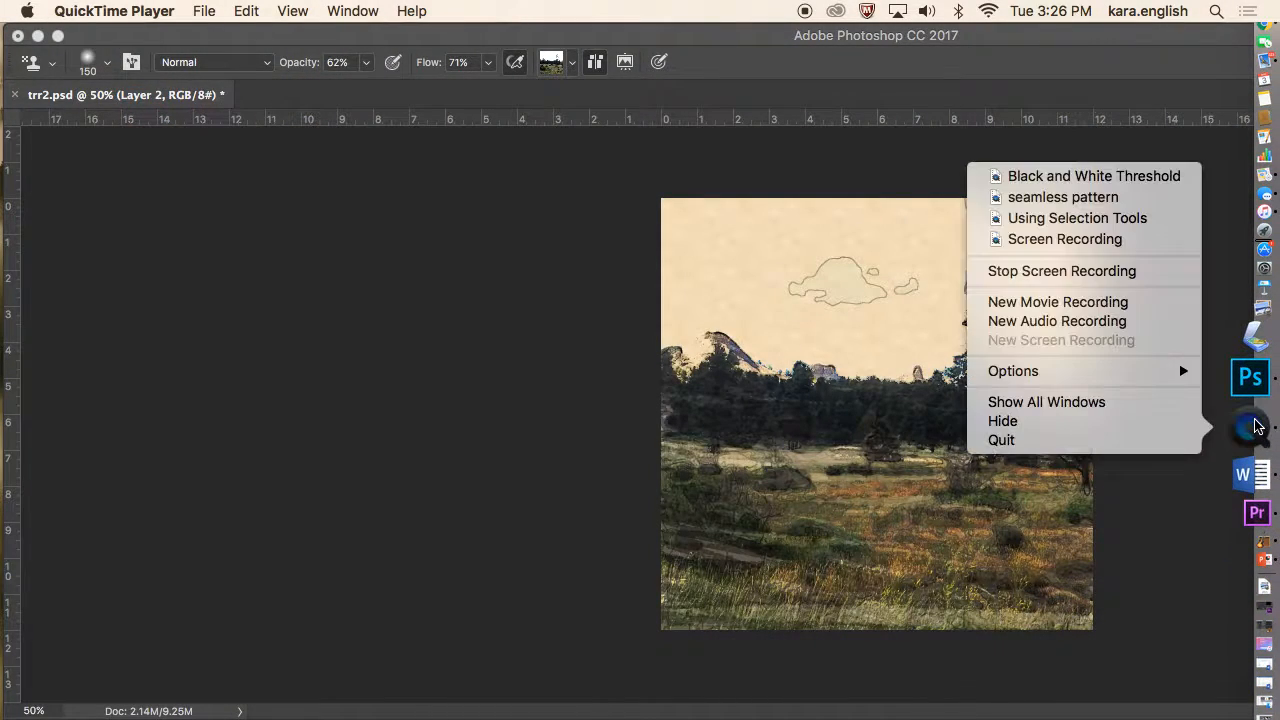
click(1128, 445)
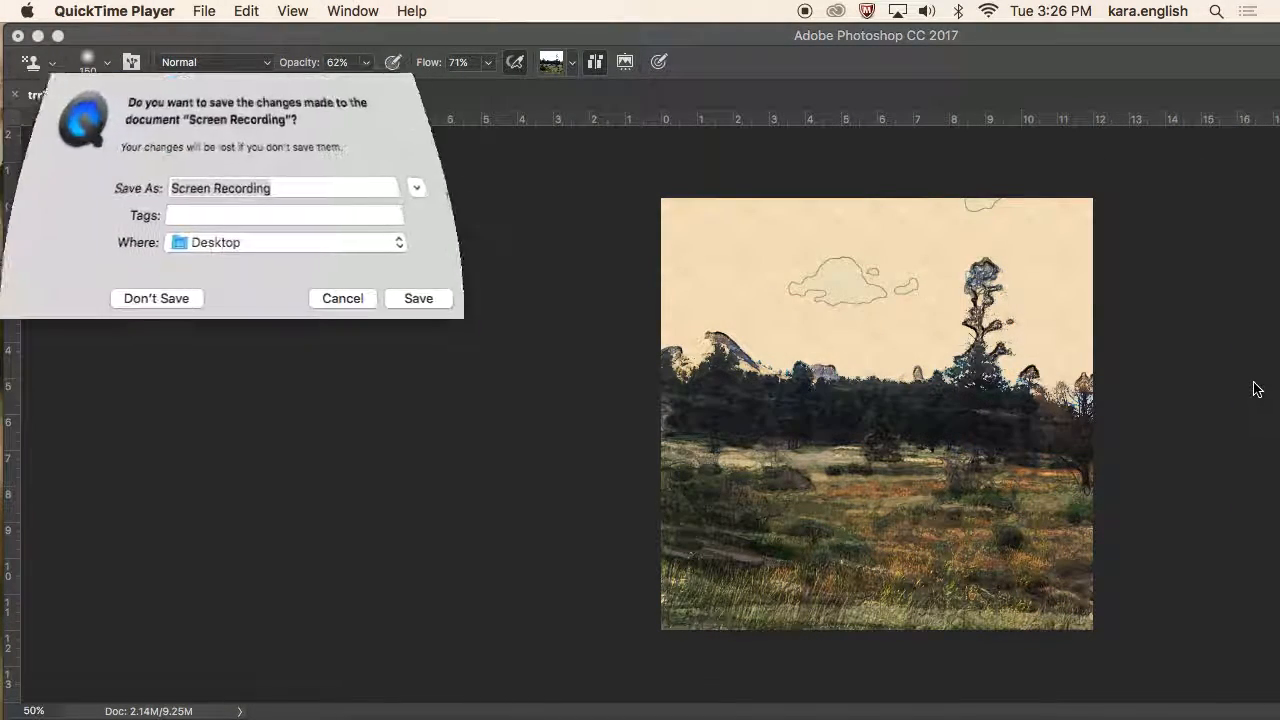
text(water2)
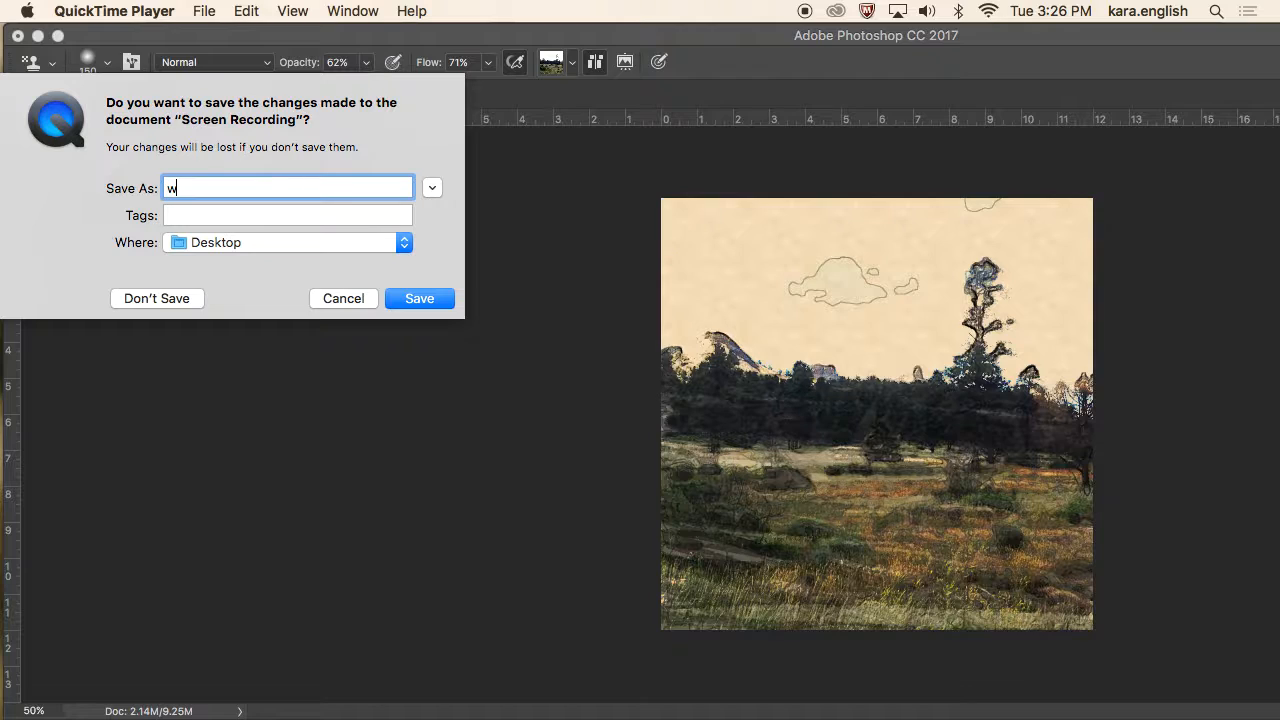